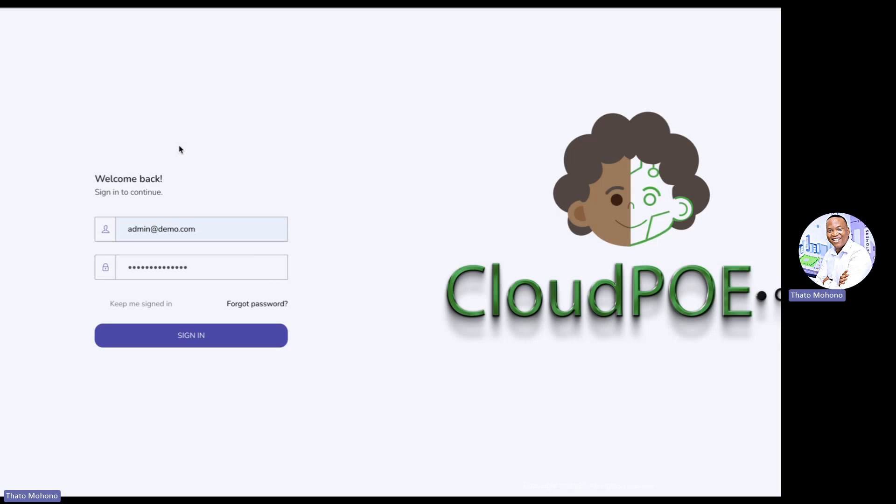
Sign in as administrator and open the Placements > Companies list of hosting companies
left_click(167, 334)
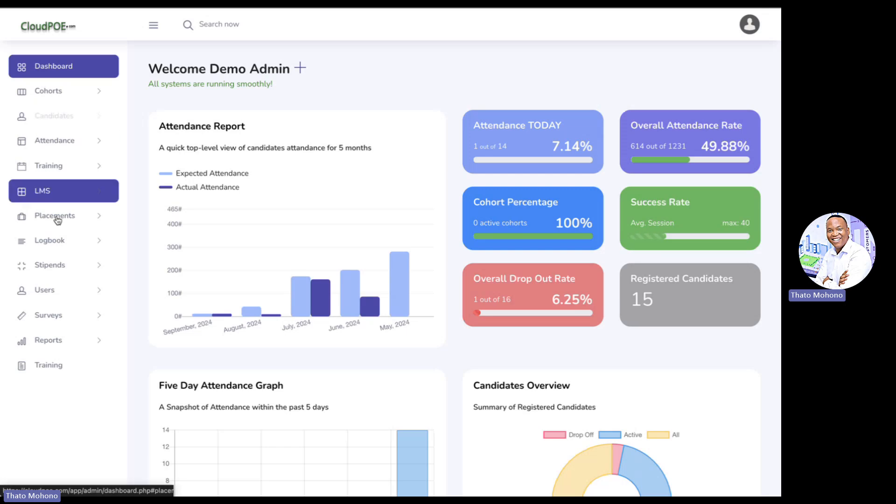
left_click(72, 223)
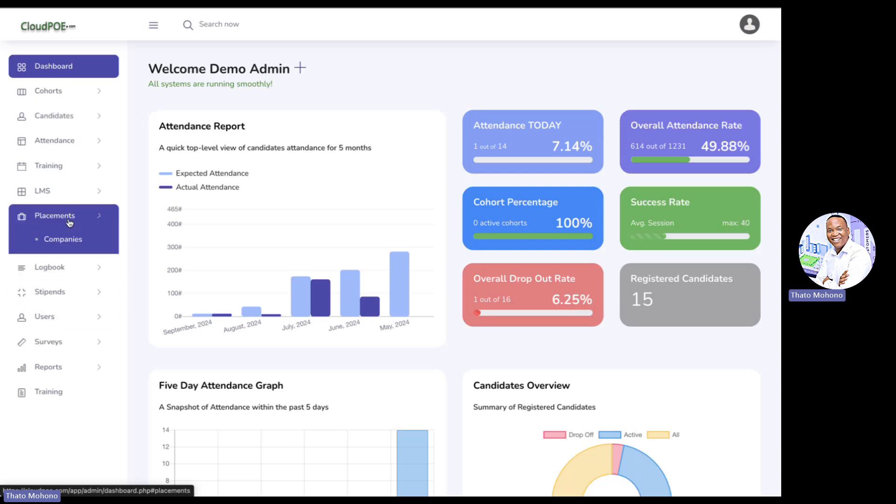
left_click(74, 242)
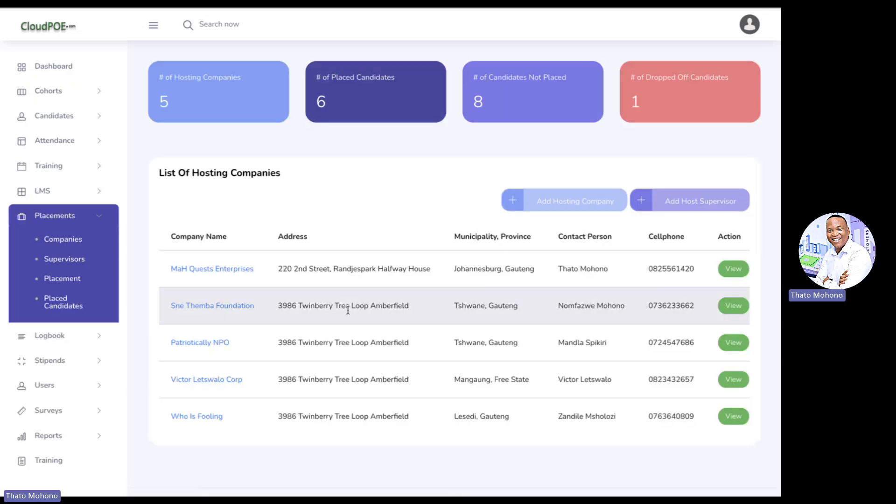
scroll(366, 338, "down", 2)
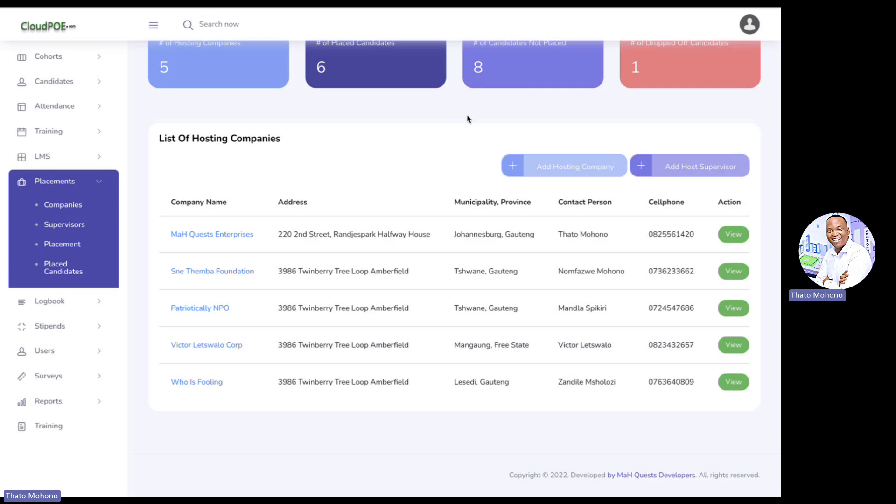
Look through the empty Add Hosting Company form's fields, then return to the companies list
left_click(550, 175)
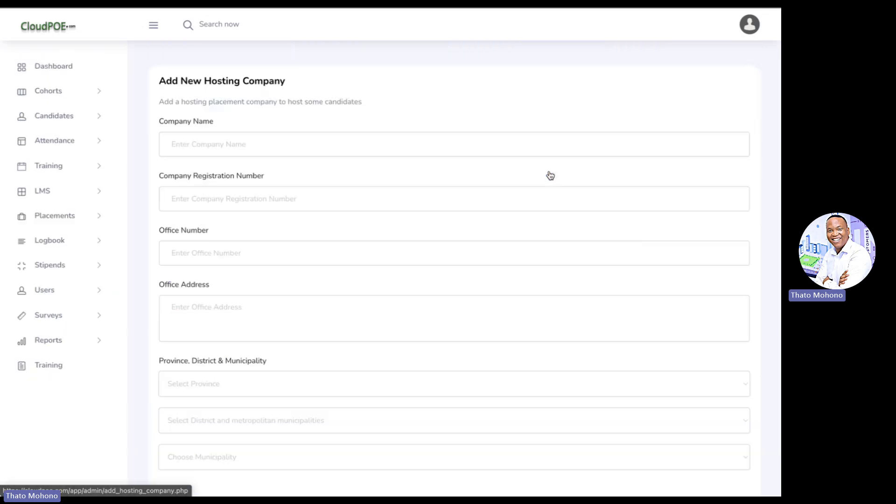
left_click(366, 140)
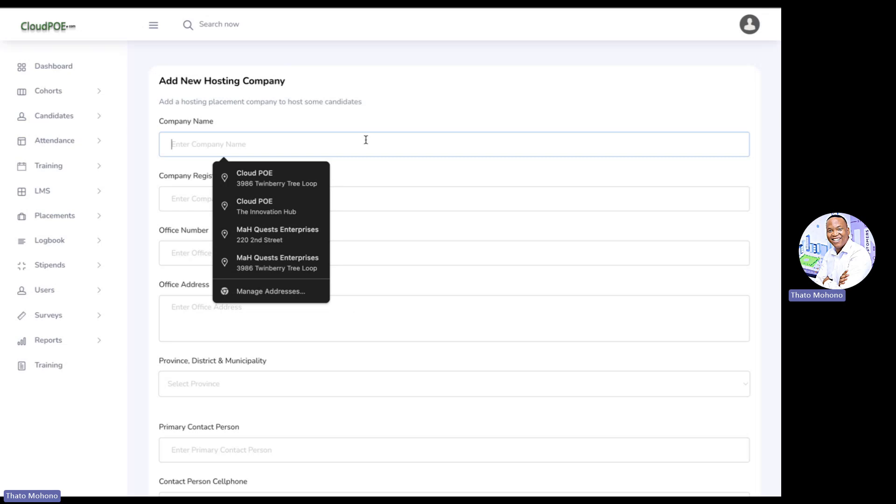
left_click(182, 200)
left_click(182, 255)
scroll(181, 259, "down", 2)
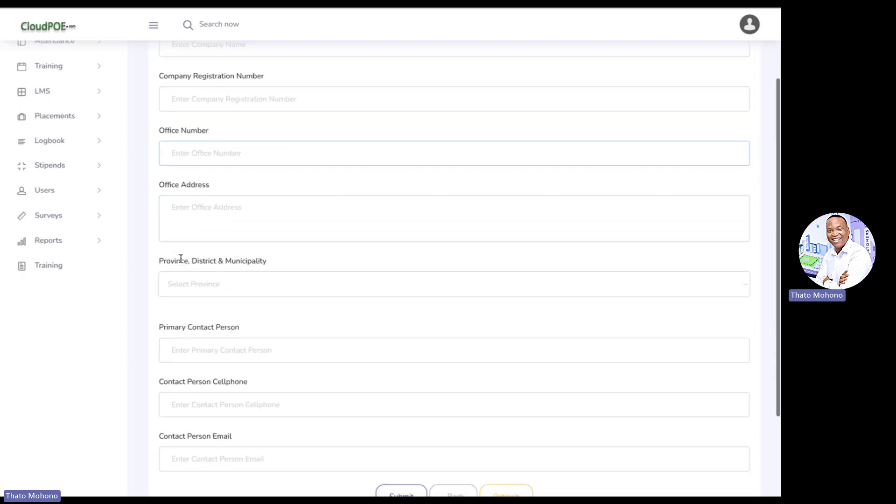
left_click(191, 224)
scroll(193, 223, "down", 3)
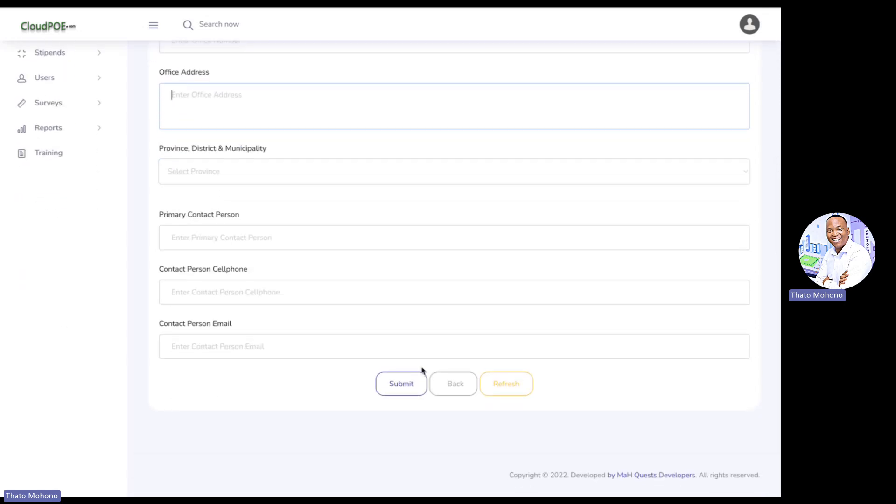
left_click(447, 385)
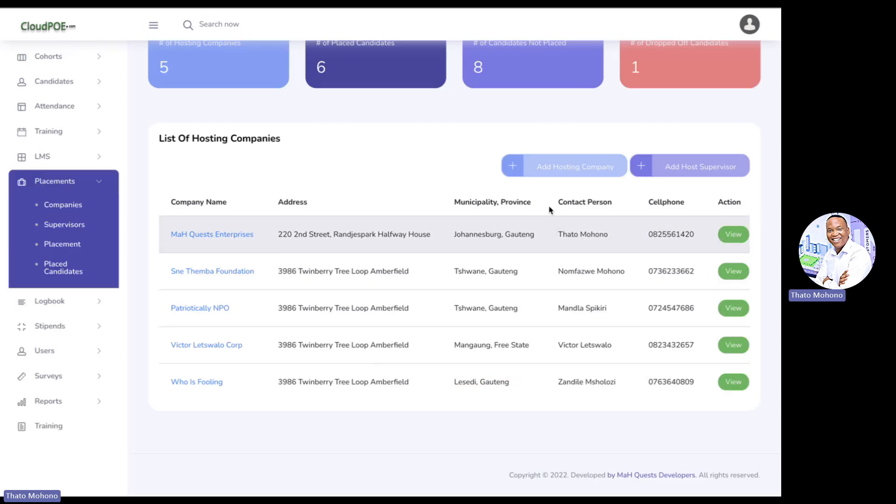
View the hosting supervisors list and preview the Add Hosting Supervisors form's Company Name options
left_click(692, 170)
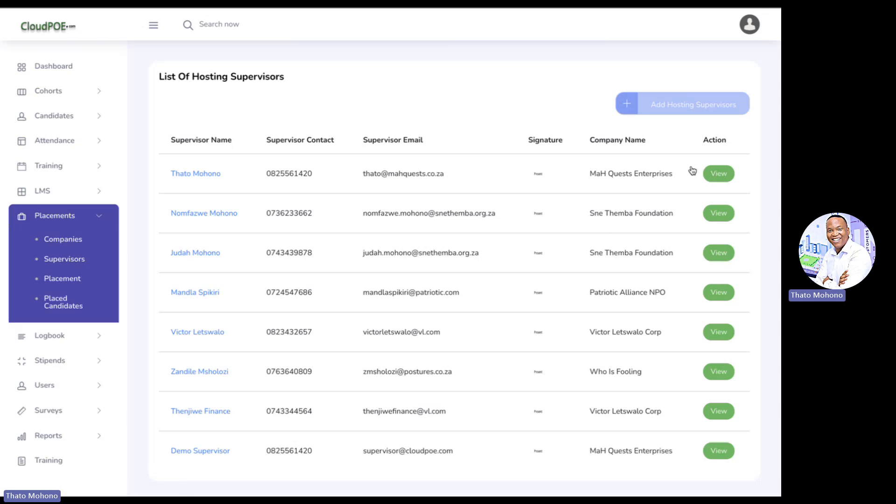
left_click(687, 106)
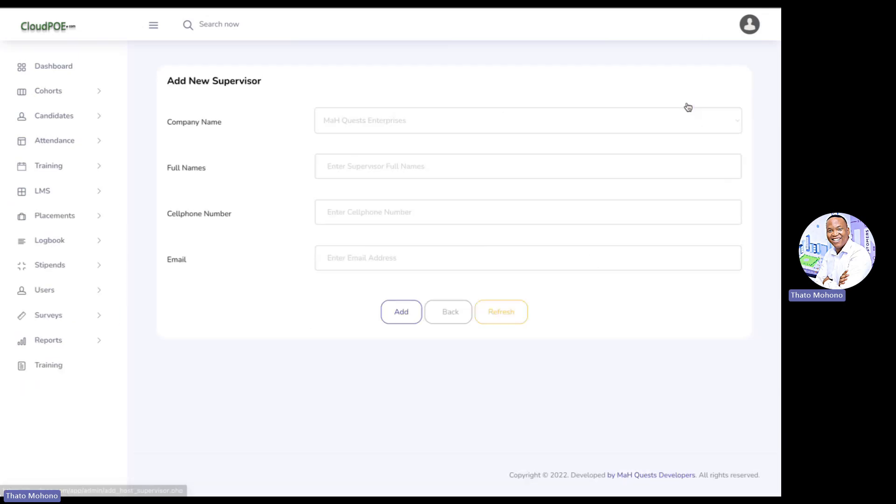
left_click(604, 124)
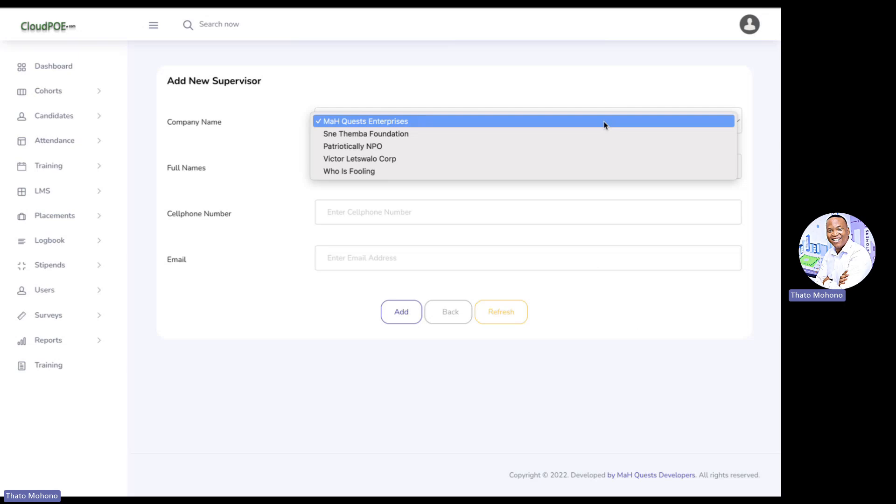
left_click(597, 96)
left_click(448, 159)
left_click(306, 205)
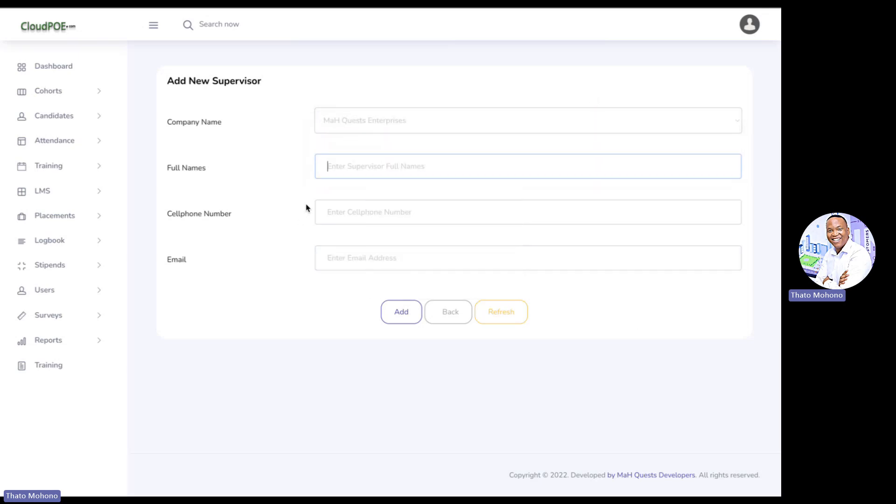
left_click(446, 319)
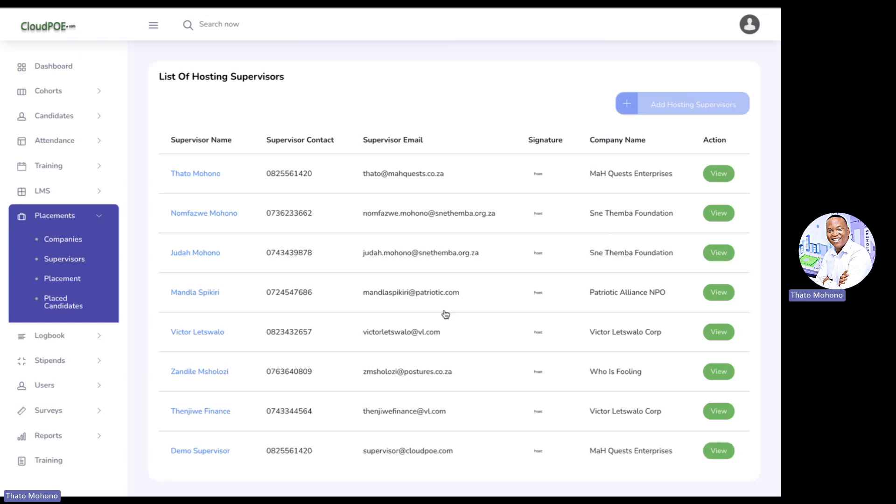
For the Innovation Hub candidate, choose host company MaH Quests Enterprises and its supervisor
left_click(68, 280)
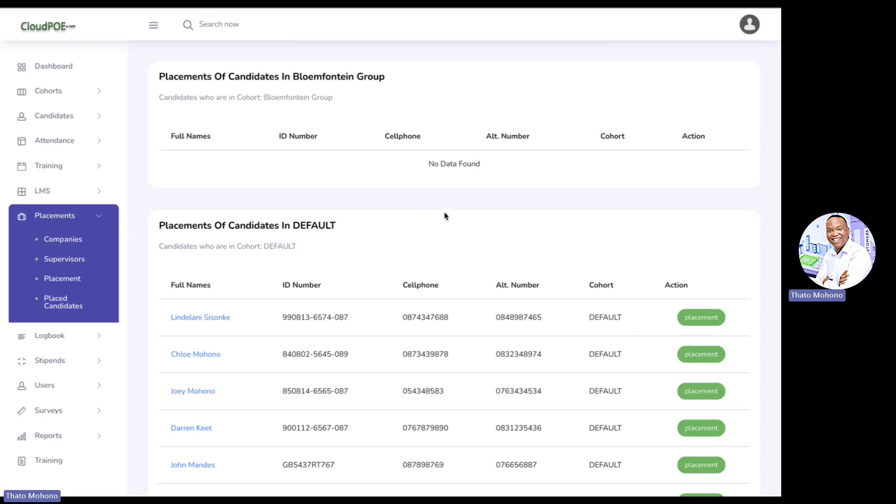
scroll(444, 212, "down", 2)
scroll(517, 208, "down", 15)
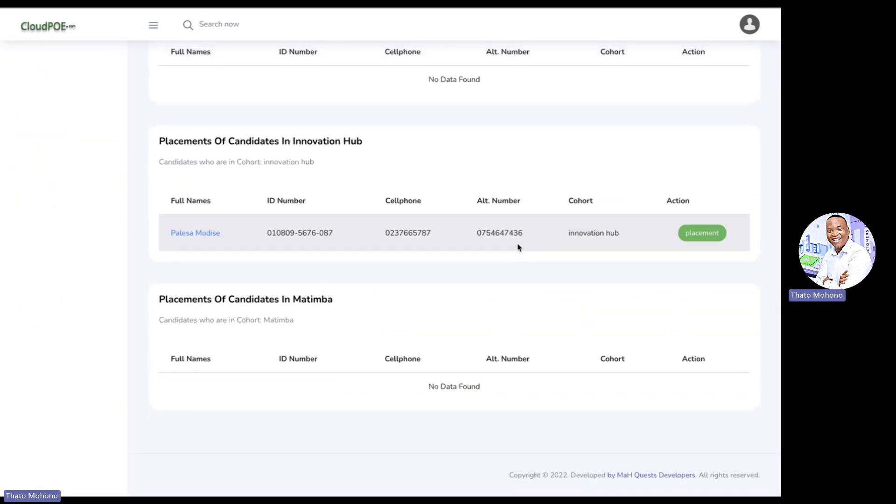
left_click(699, 237)
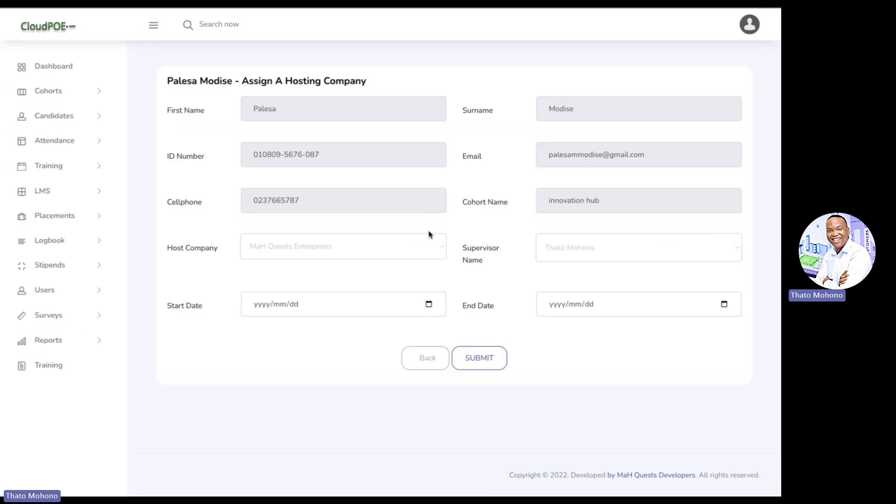
left_click(369, 250)
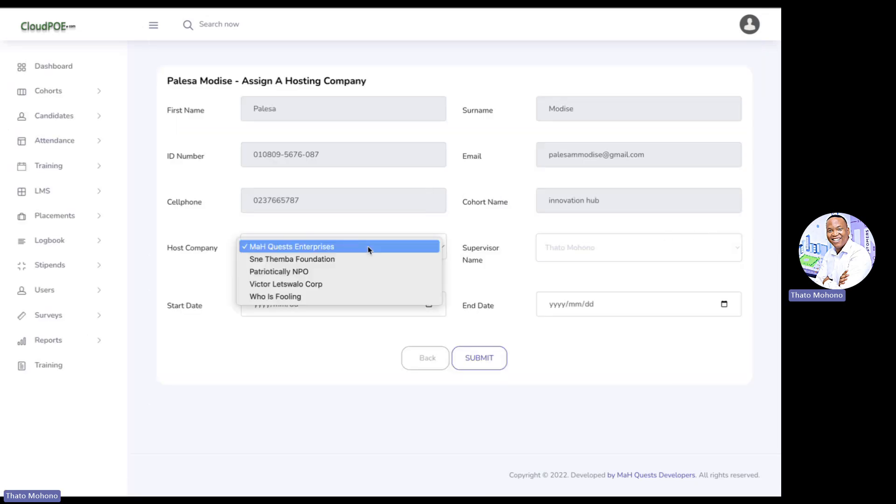
left_click(368, 250)
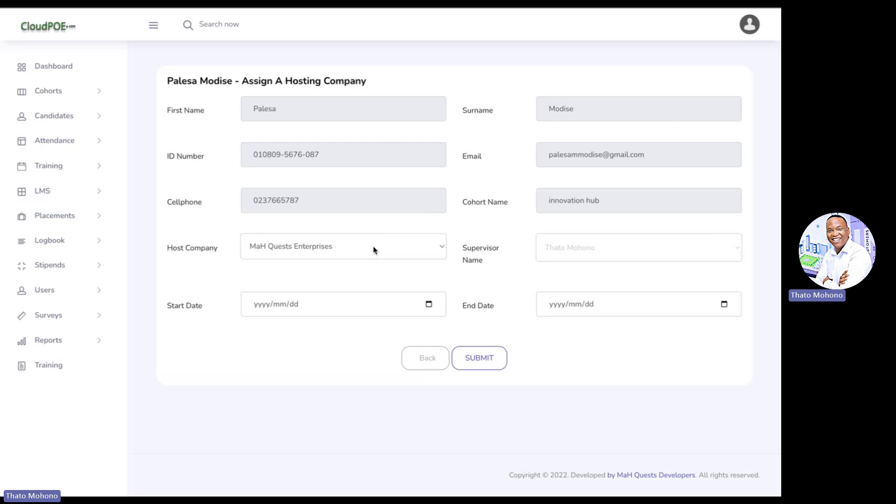
left_click(606, 256)
left_click(601, 251)
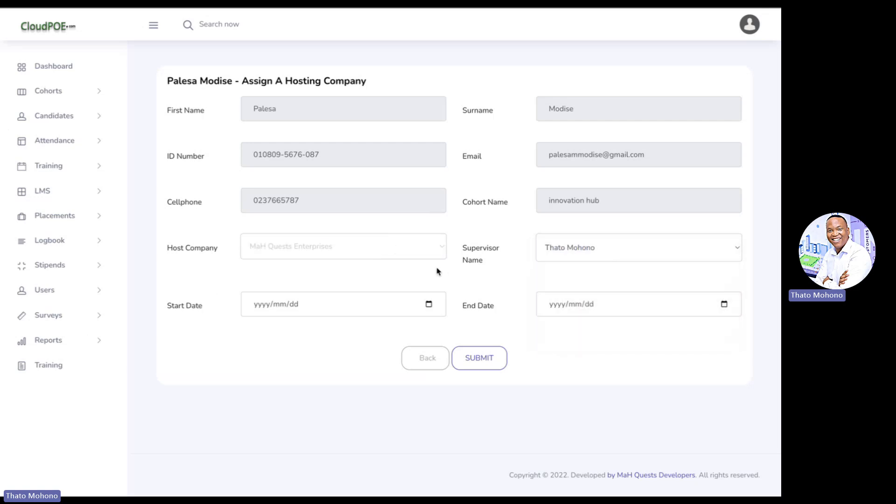
Set placement dates 2024/11/01 to 2025/01/31 and submit the host company assignment
left_click(429, 305)
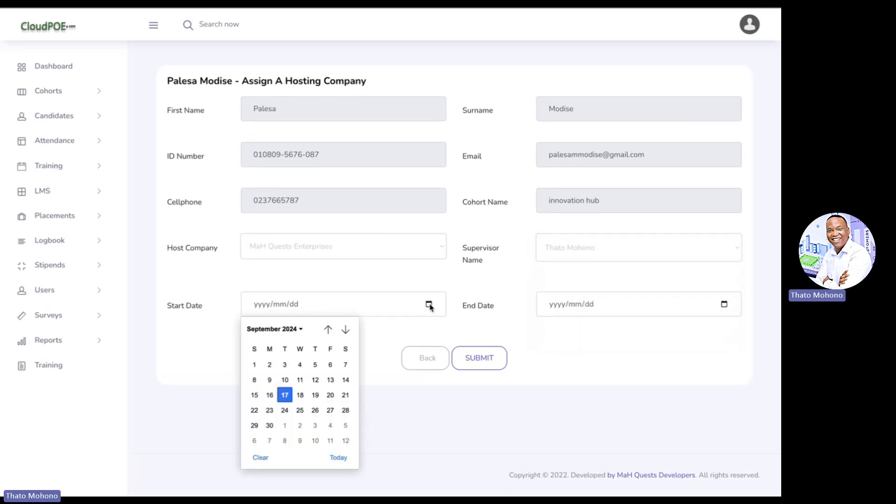
left_click(345, 329)
left_click(345, 329)
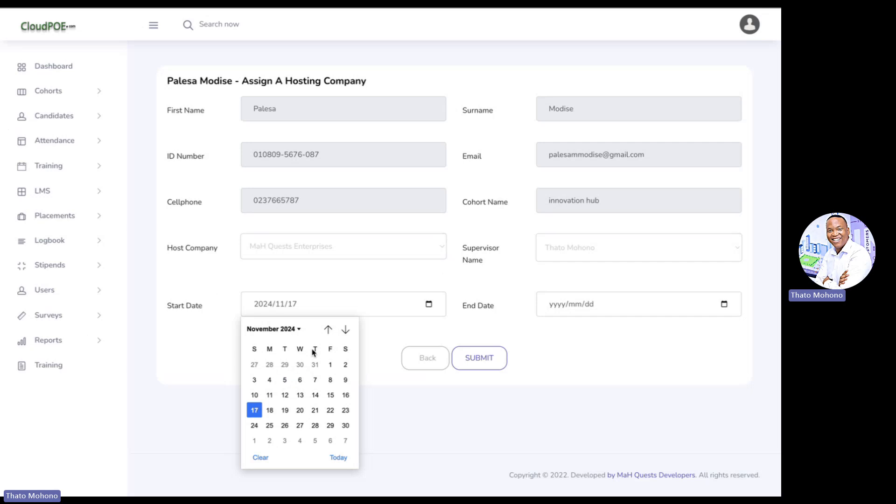
left_click(330, 365)
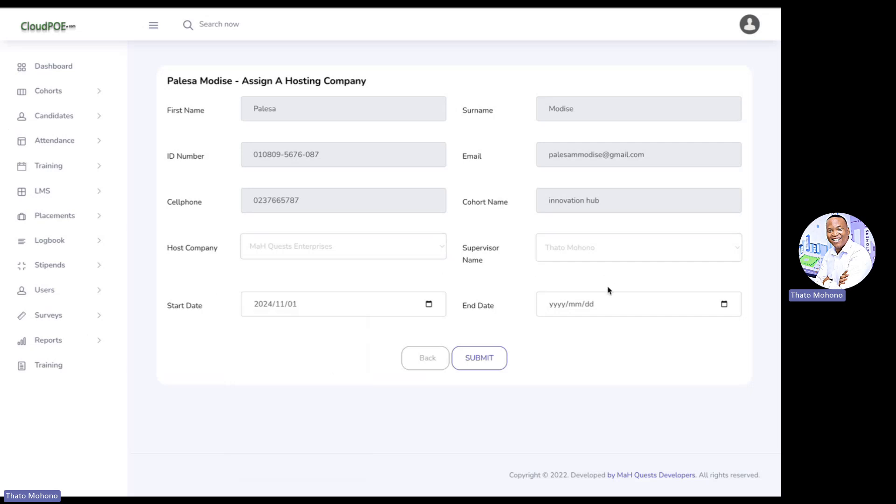
left_click(724, 304)
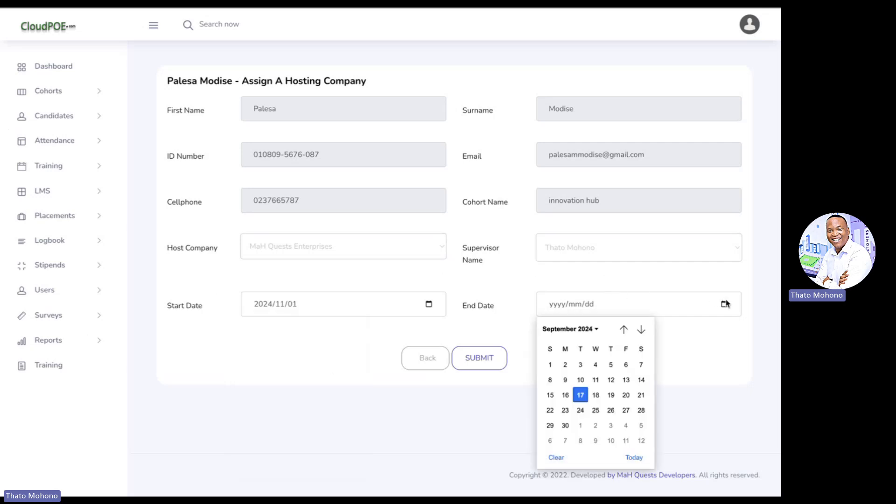
left_click(641, 330)
left_click(641, 329)
left_click(641, 329)
left_click(641, 329)
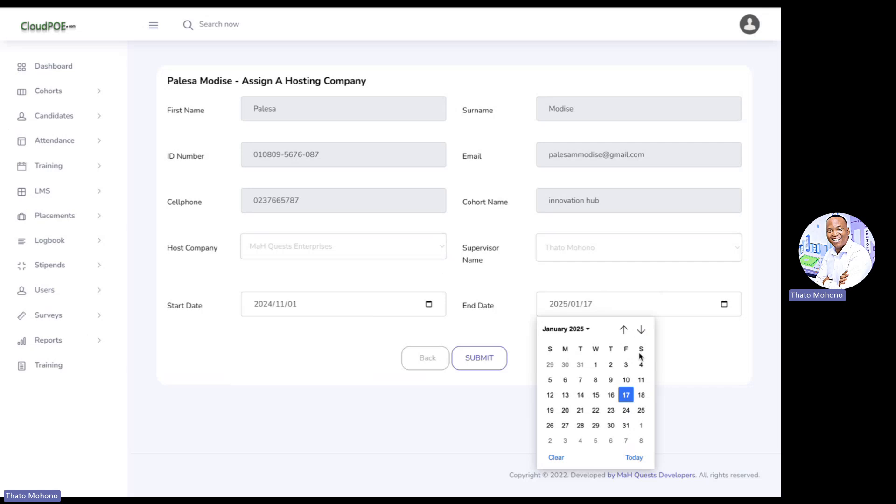
left_click(625, 439)
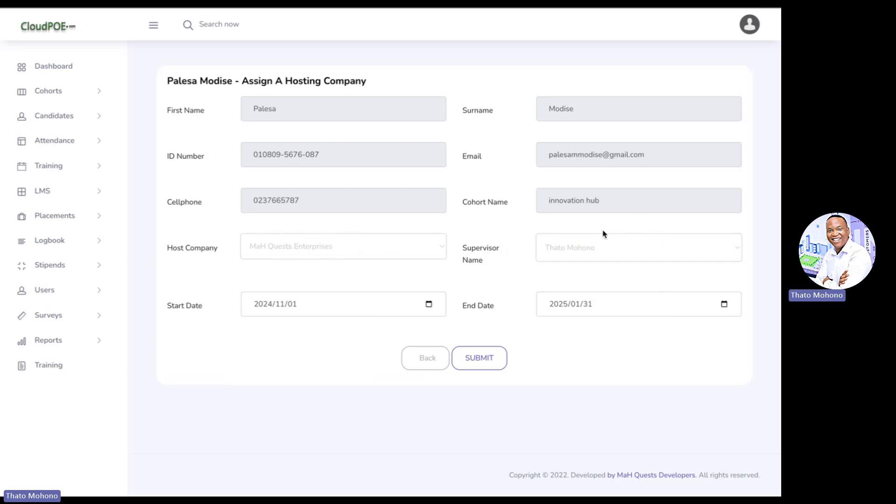
left_click(482, 366)
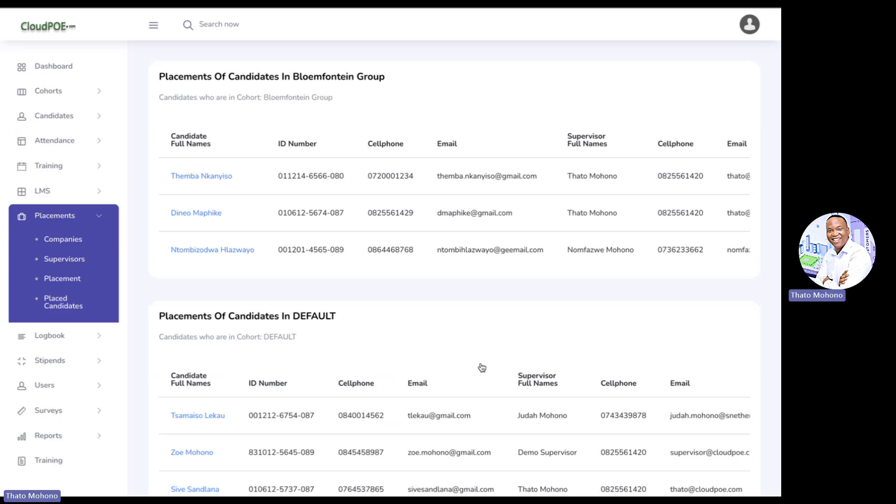
Select the first Bloemfontein Group placed candidate's full e-mail address in the table
triple_click(497, 177)
key("ctrl+c")
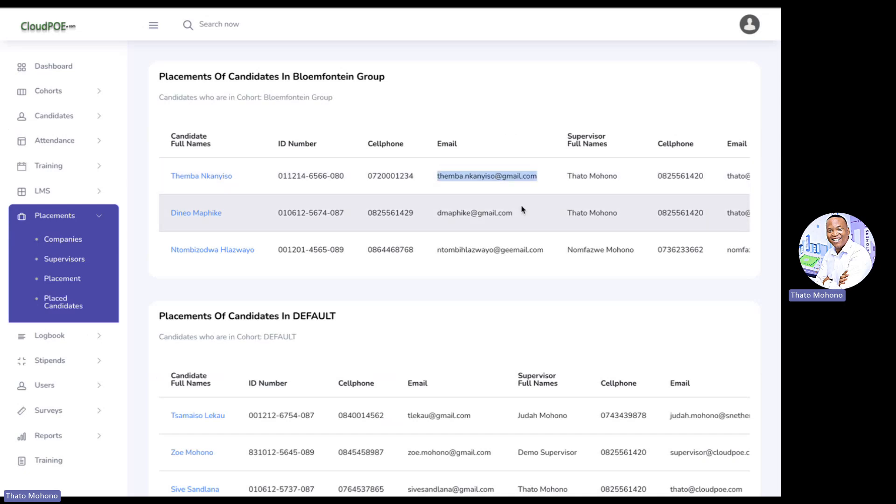
scroll(522, 209, "right", 5)
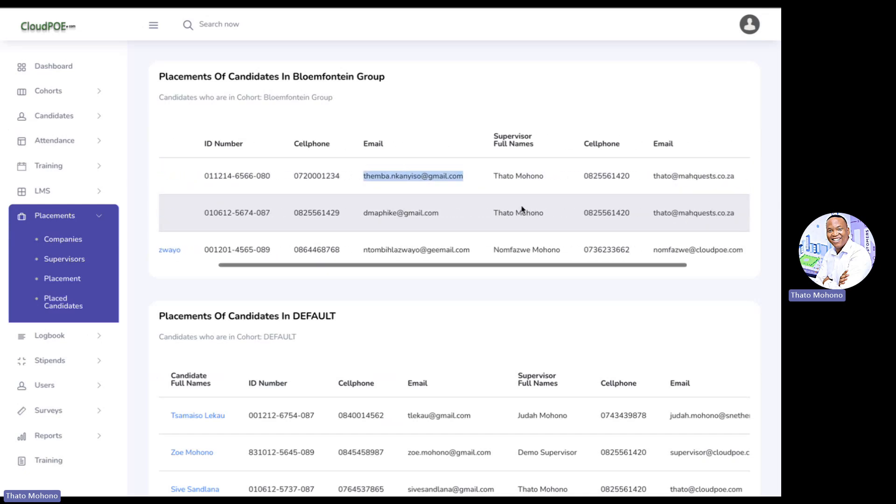
scroll(531, 192, "left", 5)
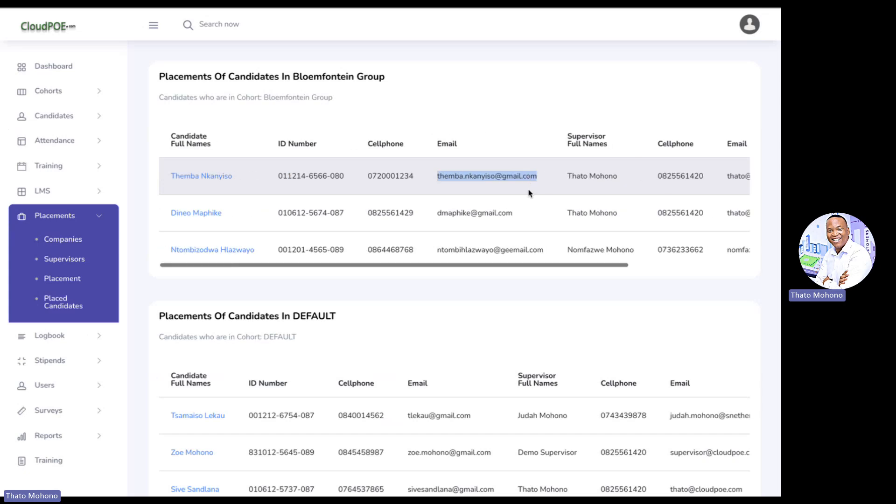
left_click(749, 24)
Log out and sign in as the candidate using their pasted e-mail and password
left_click(702, 140)
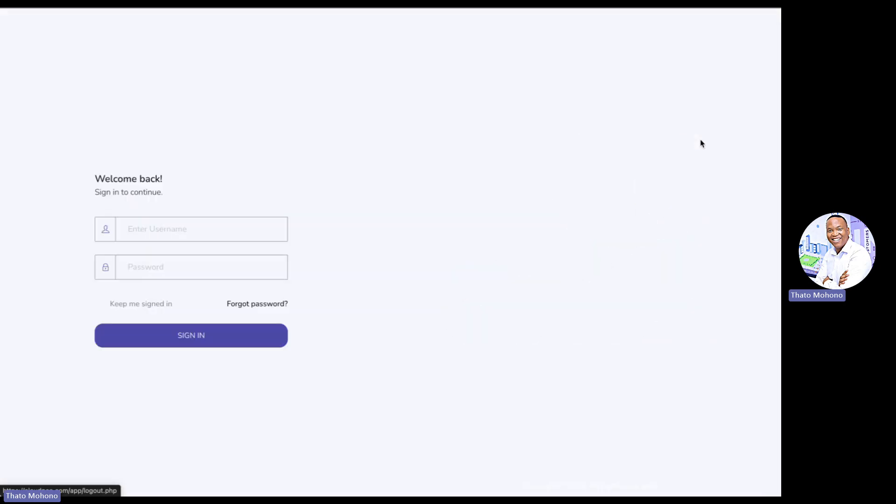
left_click(194, 224)
key("ctrl+v")
key("shift+Tab")
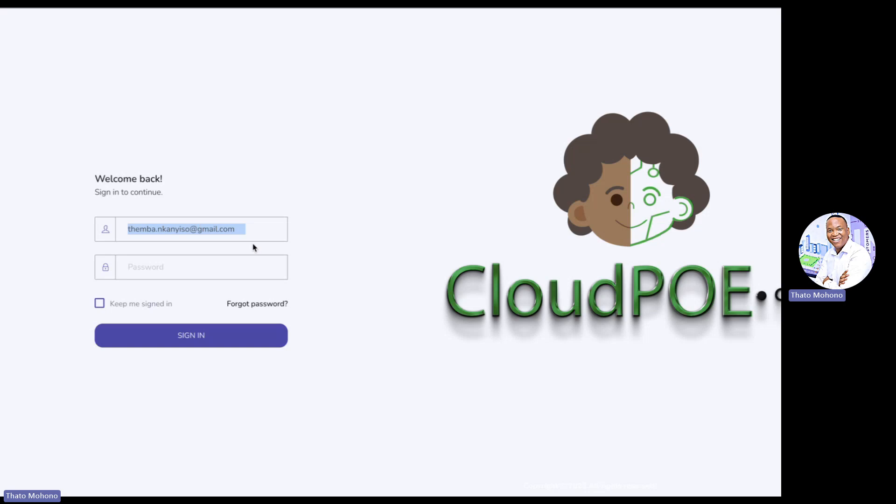
key("Right")
key("shift+Tab")
key("Tab")
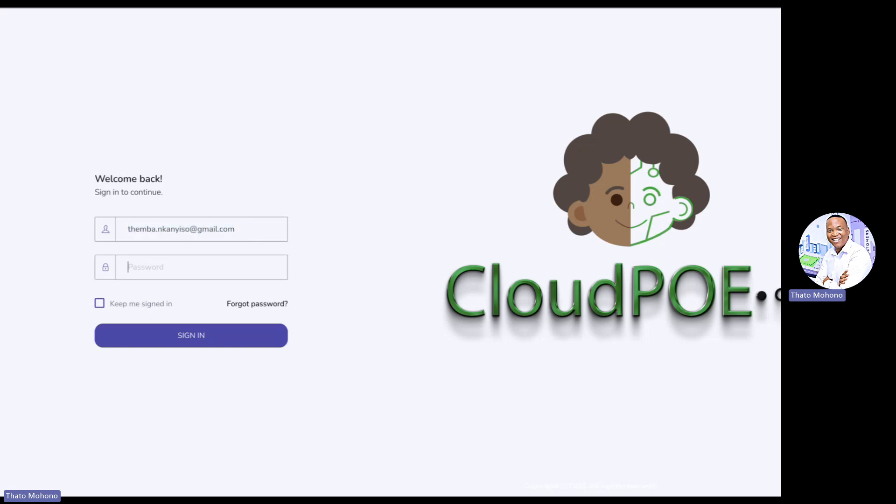
key("ctrl+v")
key("Return")
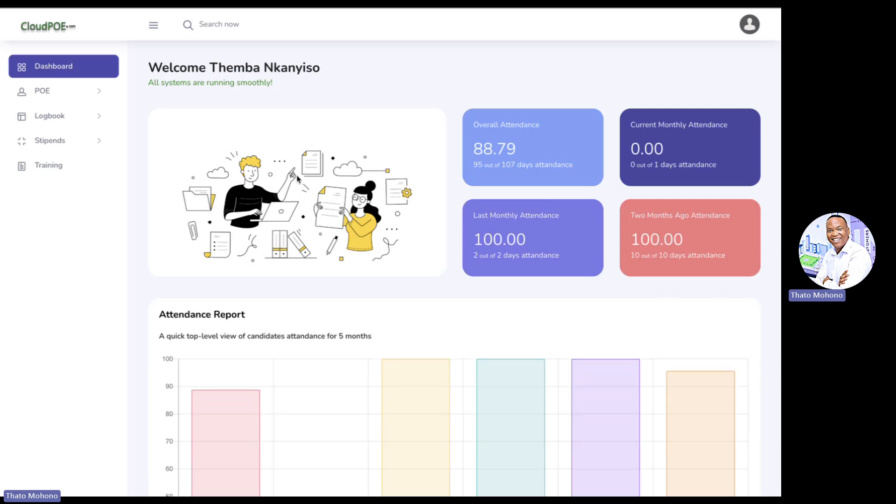
scroll(257, 219, "down", 1)
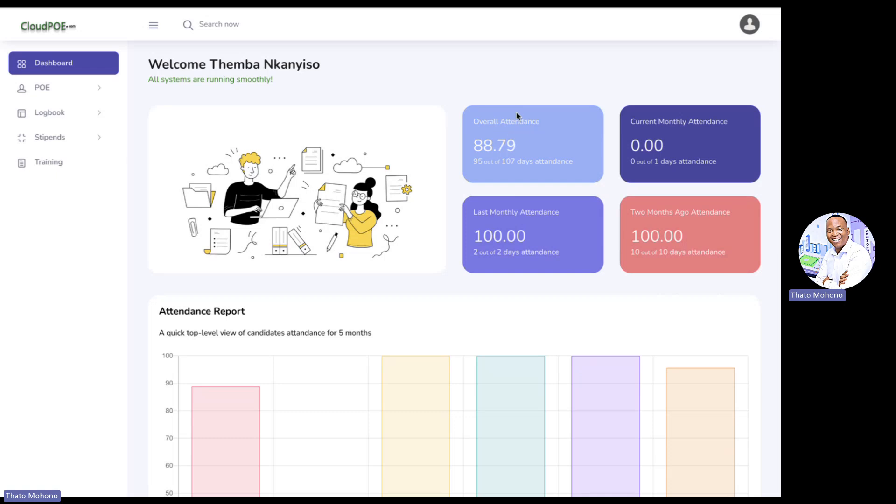
scroll(519, 182, "down", 2)
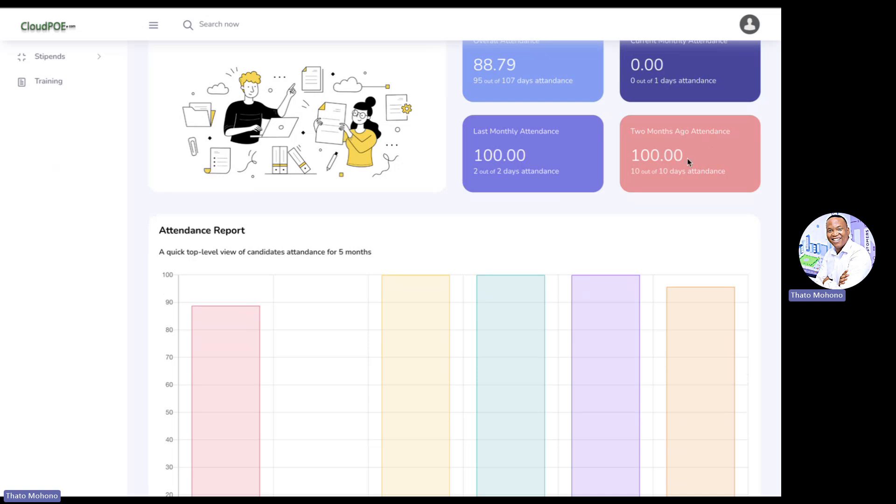
scroll(689, 161, "down", 8)
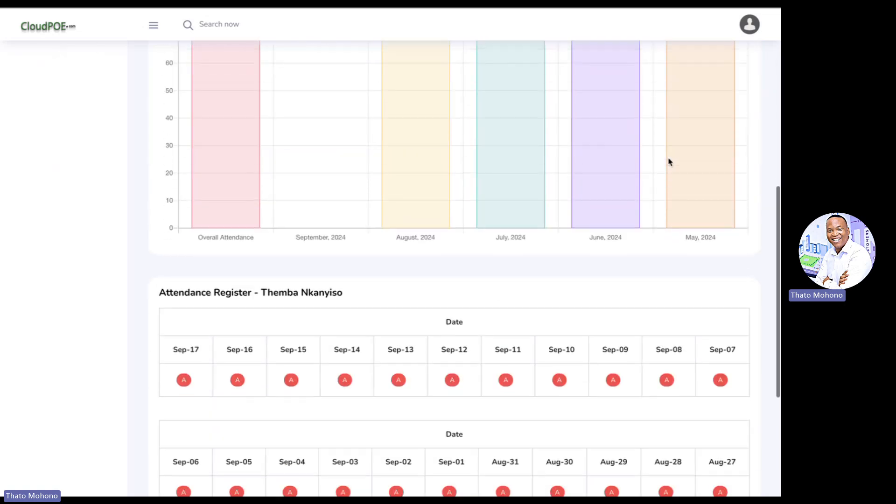
scroll(670, 162, "up", 4)
scroll(653, 168, "down", 9)
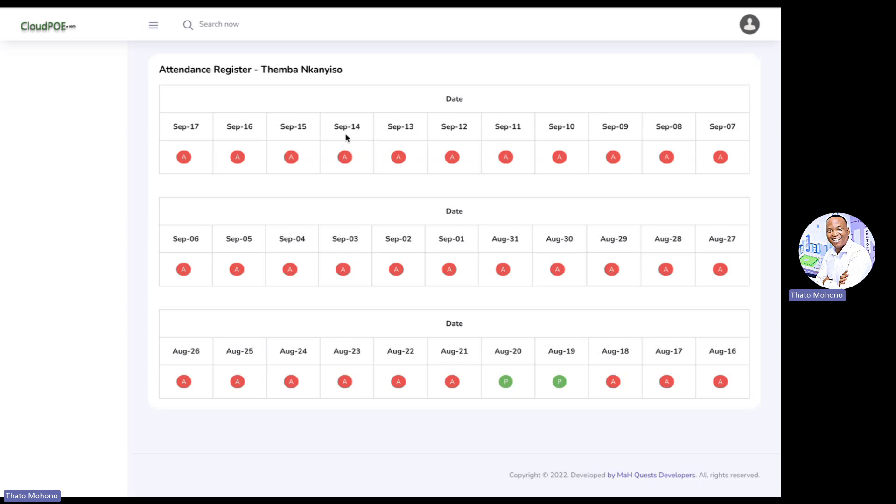
scroll(382, 184, "up", 15)
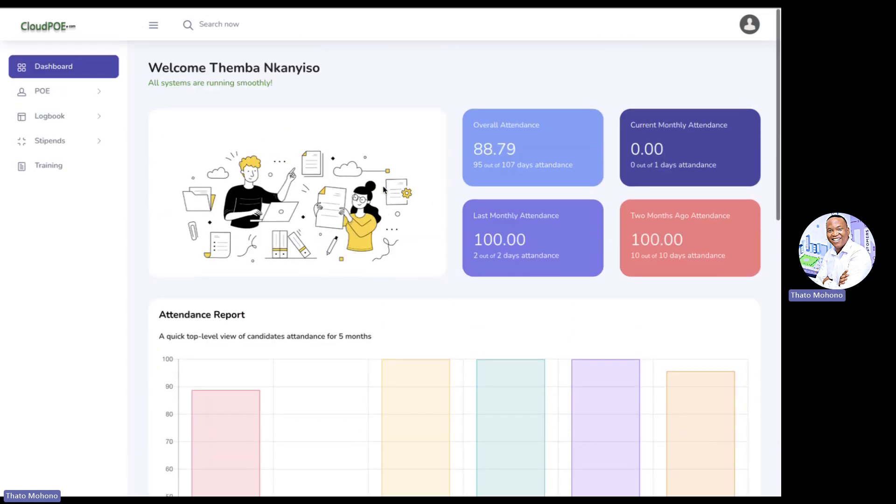
From Logbook > Overview, start a new blank Add Logbook Entry form
left_click(70, 126)
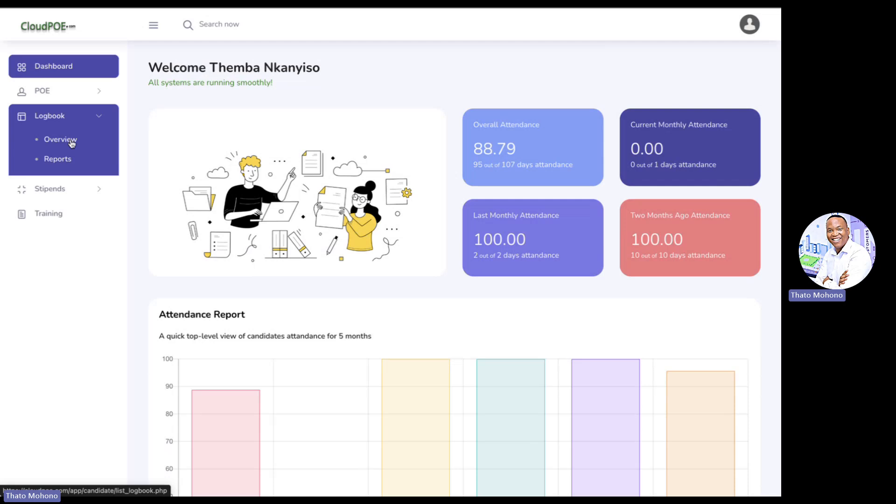
left_click(71, 143)
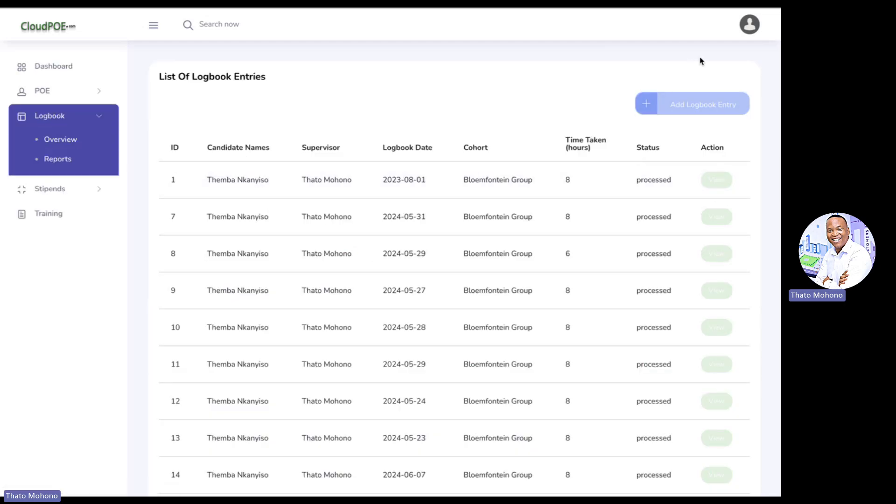
left_click(696, 108)
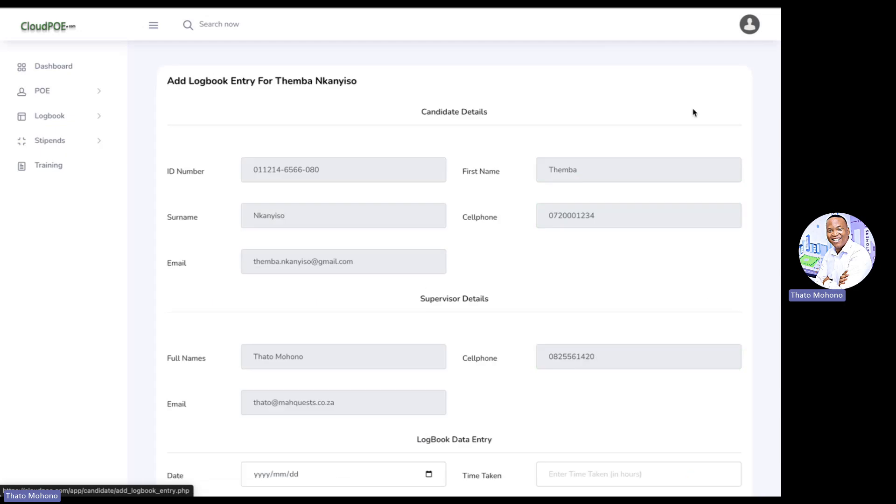
scroll(376, 211, "down", 1)
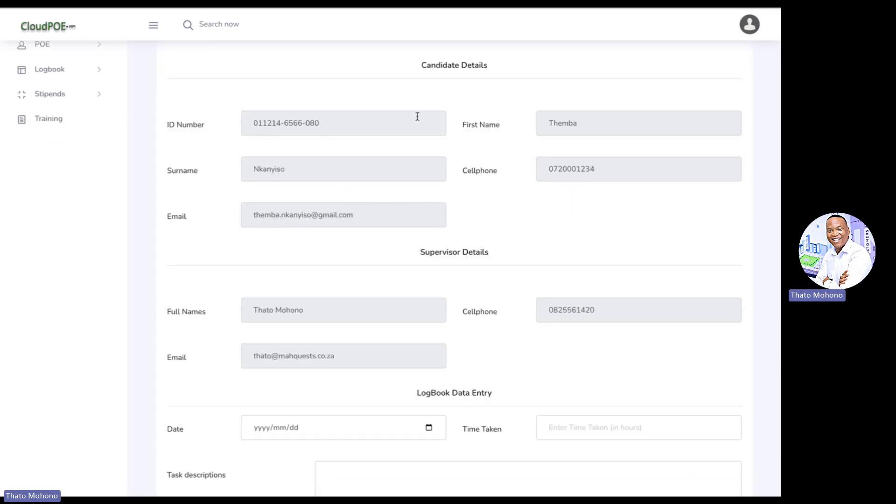
scroll(391, 210, "down", 3)
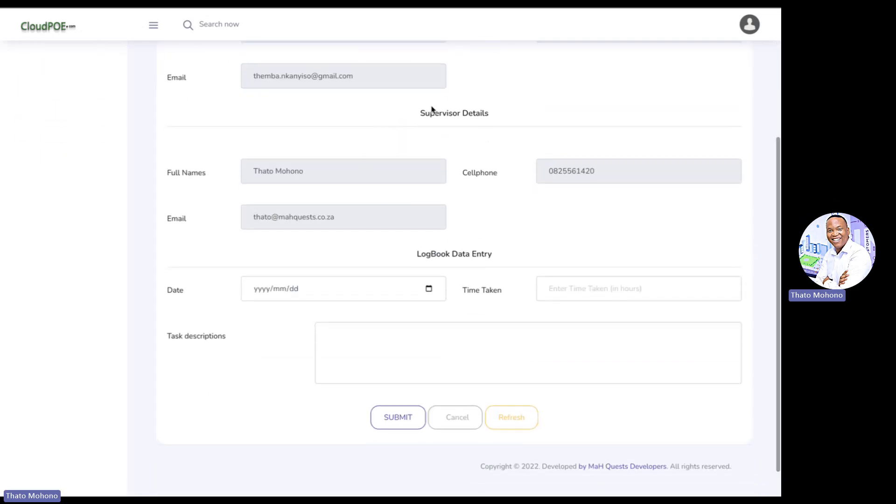
scroll(458, 214, "down", 1)
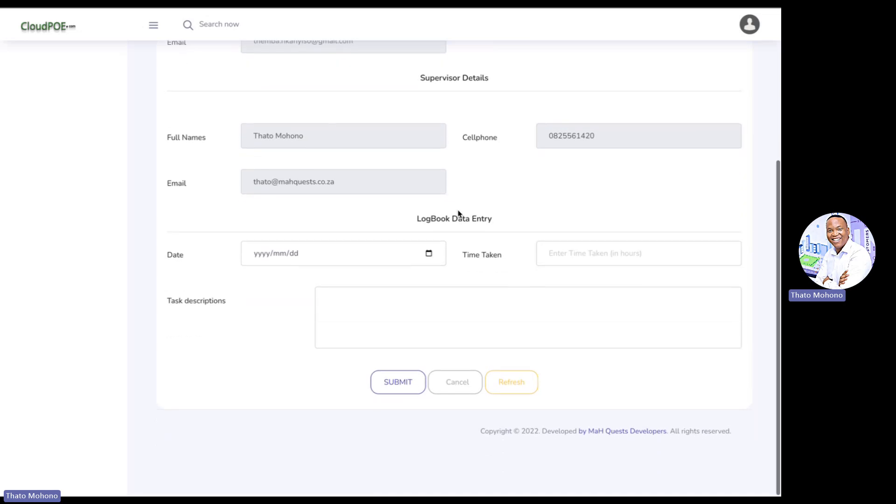
Date the logbook entry 14 November 2024 and enter 8 hours as time taken
left_click(430, 254)
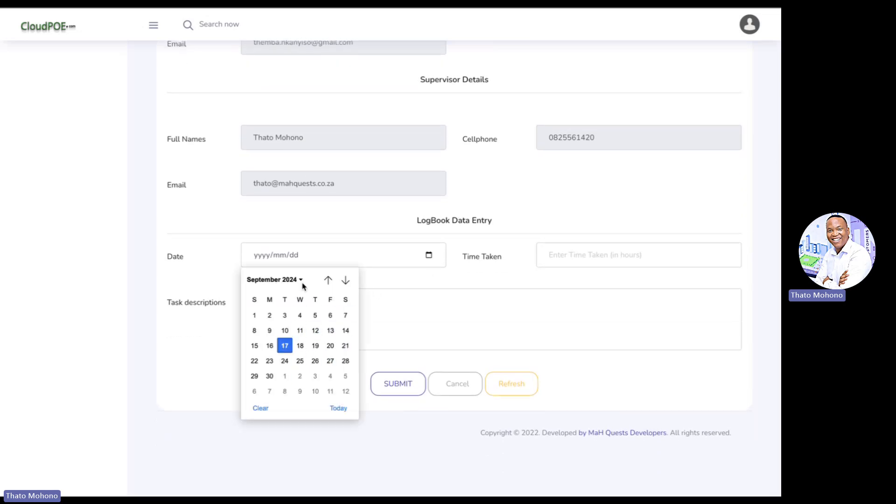
left_click(346, 280)
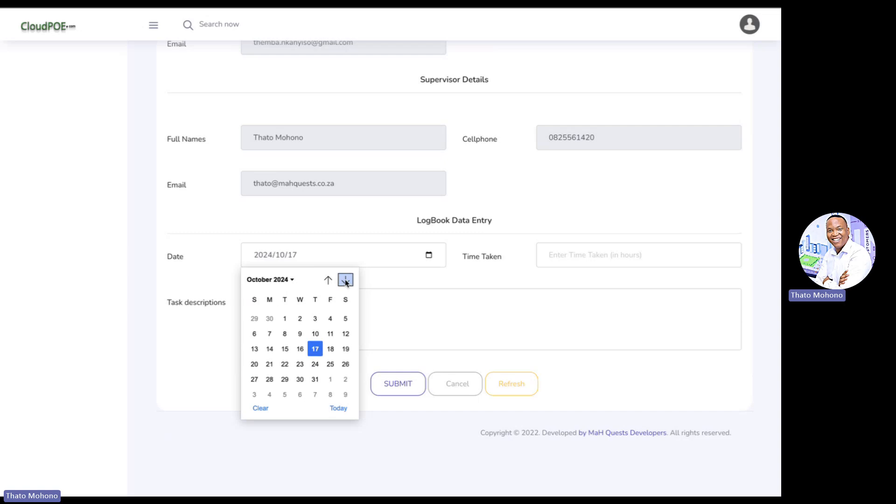
left_click(346, 280)
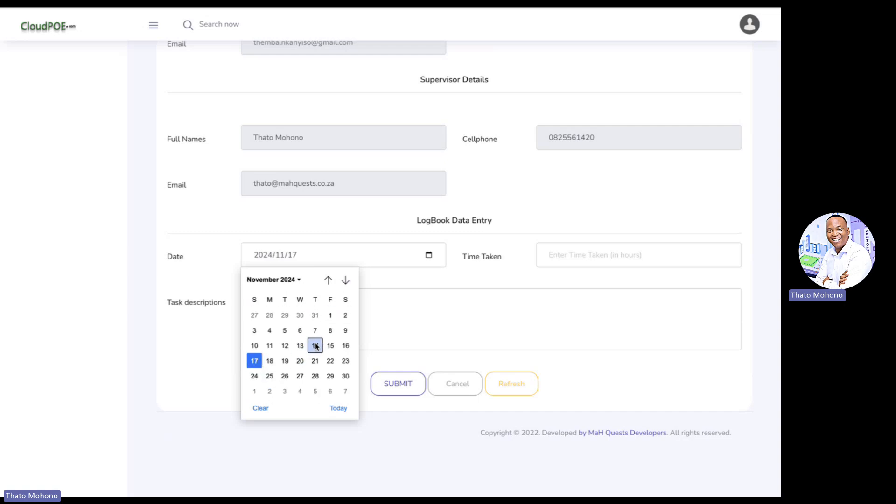
left_click(315, 346)
left_click(590, 254)
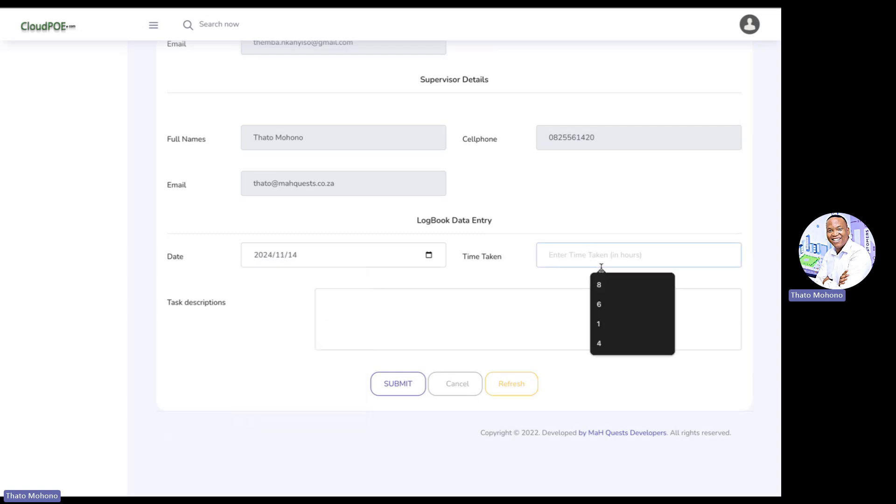
left_click(609, 286)
left_click(474, 322)
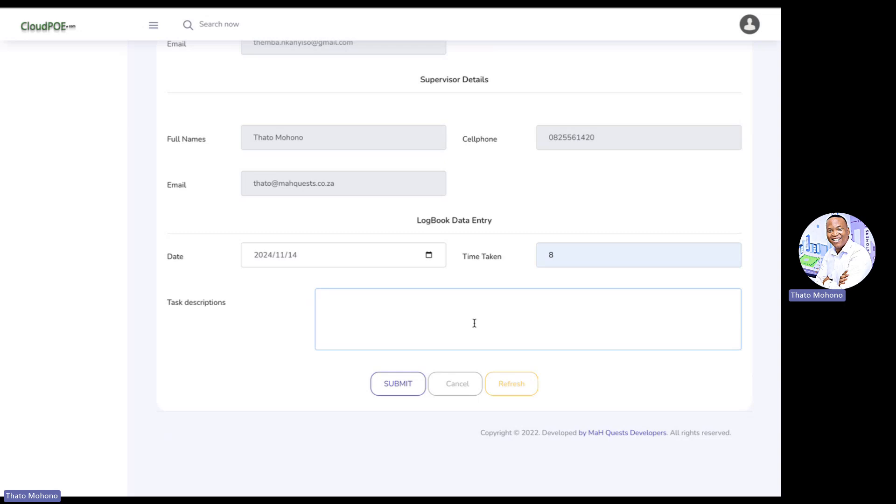
Type task lines for coding the add-user feature, testing, and pushing code to production
type("king on the code fo")
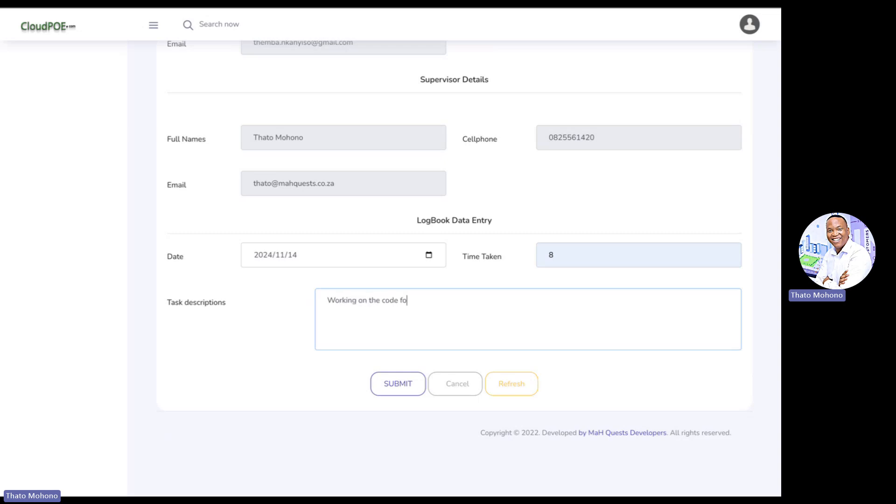
type("r addng ag a ")
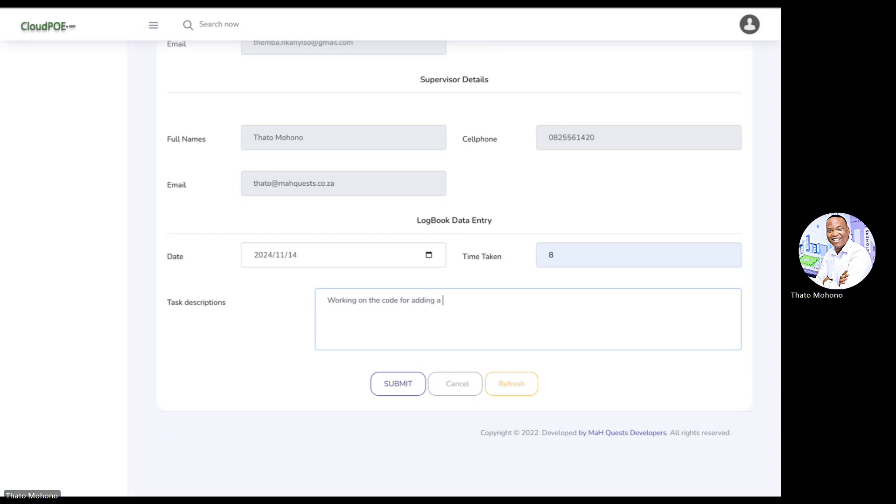
type("new user to the ")
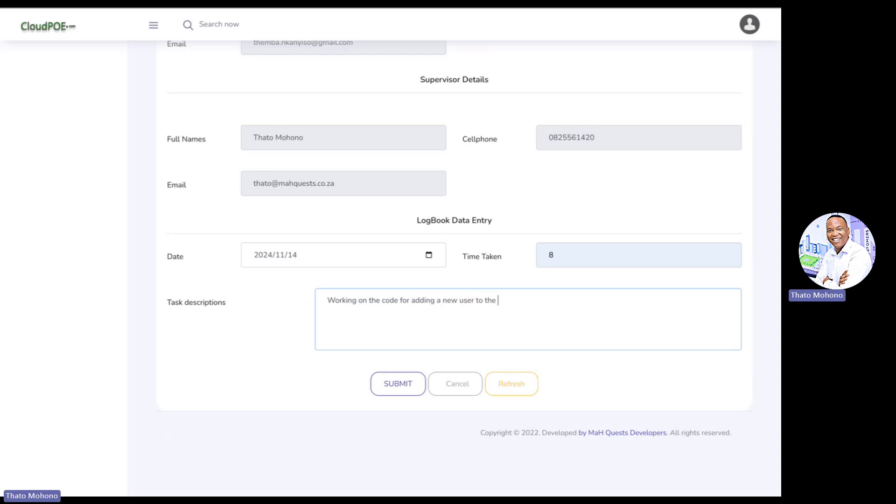
type("cloudpoe plat")
type("f")
type("orm.")
type("- ")
type("-")
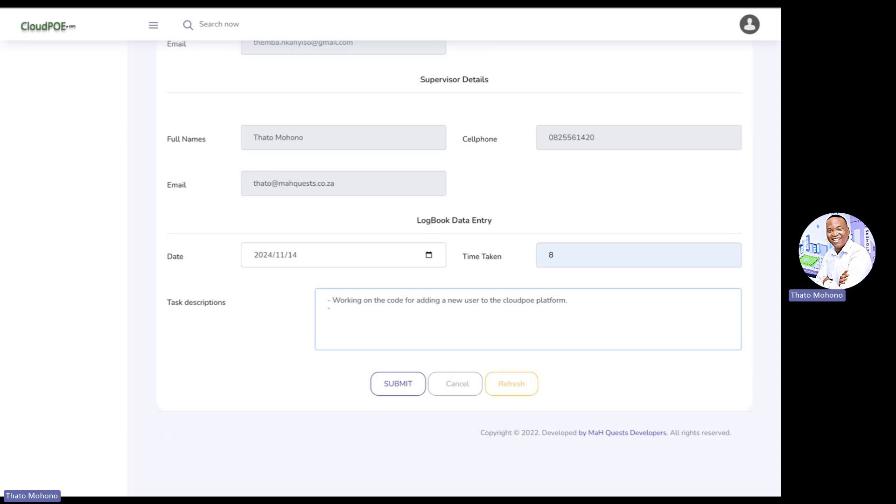
type(" Tested the application to see ")
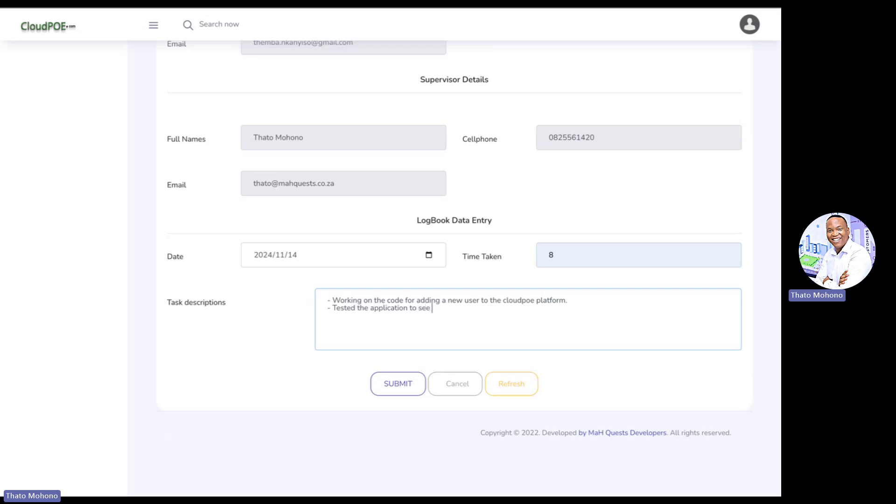
type("weather it wor")
type("kd ")
type("on deve")
type("lopment")
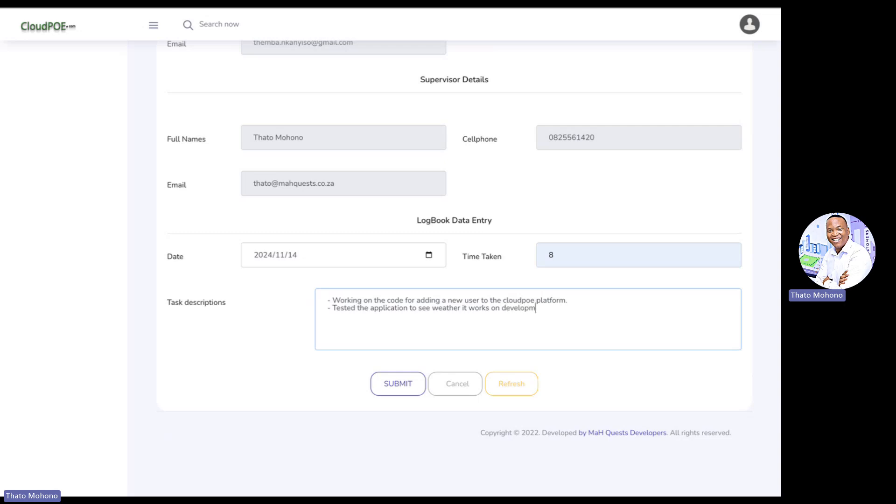
key("Return")
type("- Pushed the code to prod")
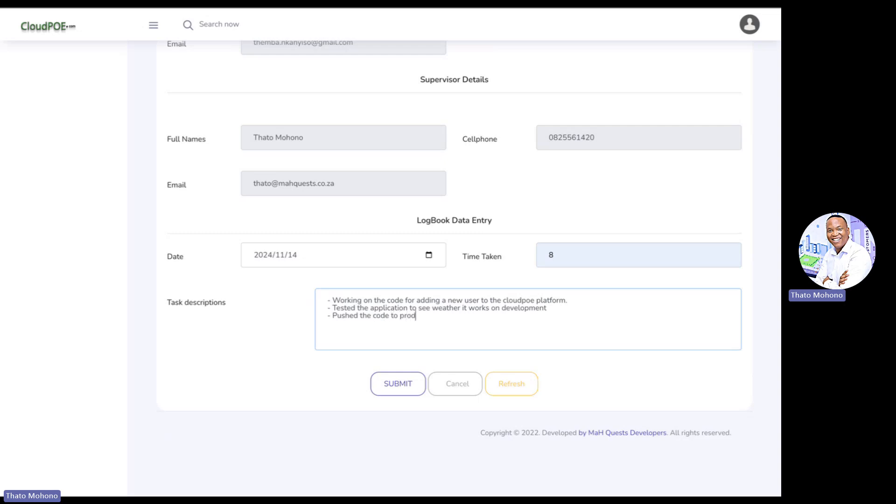
type("uction after testing")
key("Return")
Add the line '- Had a meeting with the customer to hear their feedback', fixing typos
type("- Had a t")
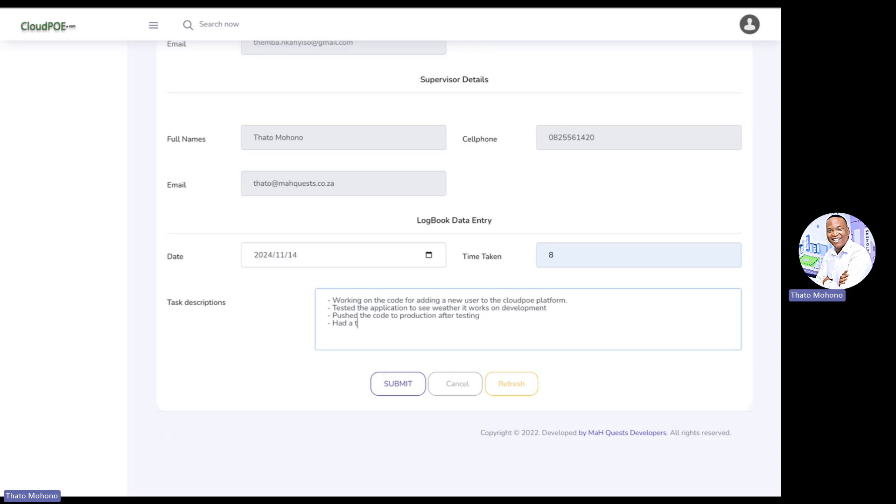
type("eam meeting")
key("BackSpace")
key("BackSpace")
key("BackSpace")
type("ing twith t")
key("BackSpace")
type("with the custoemr")
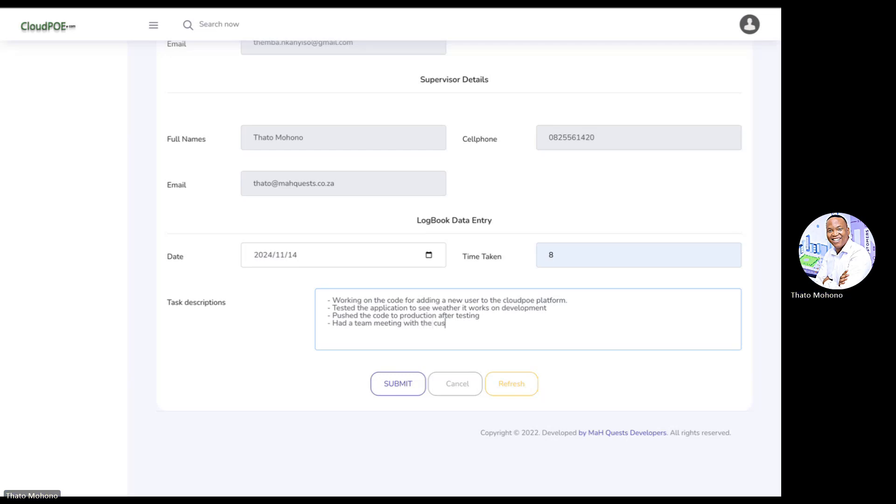
key("BackSpace")
key("BackSpace")
key("BackSpace")
key("BackSpace")
type("mer to he")
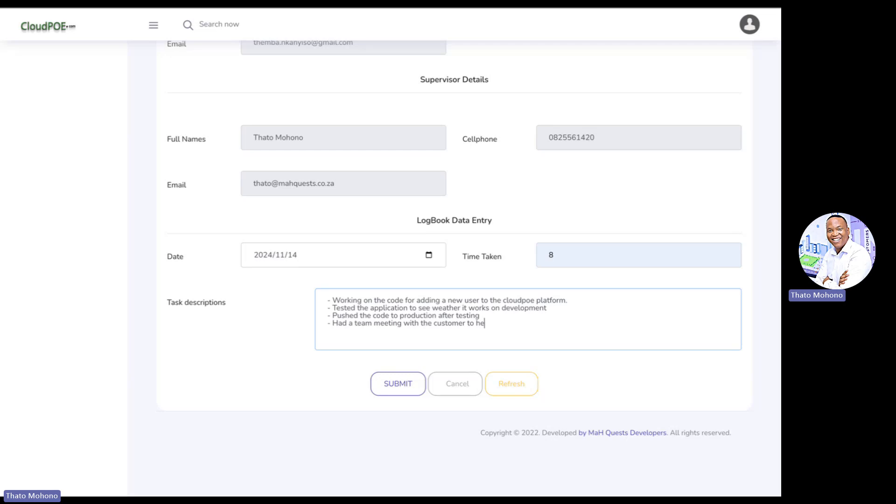
type("ar their feedback")
scroll(326, 184, "up", 5)
scroll(327, 184, "down", 5)
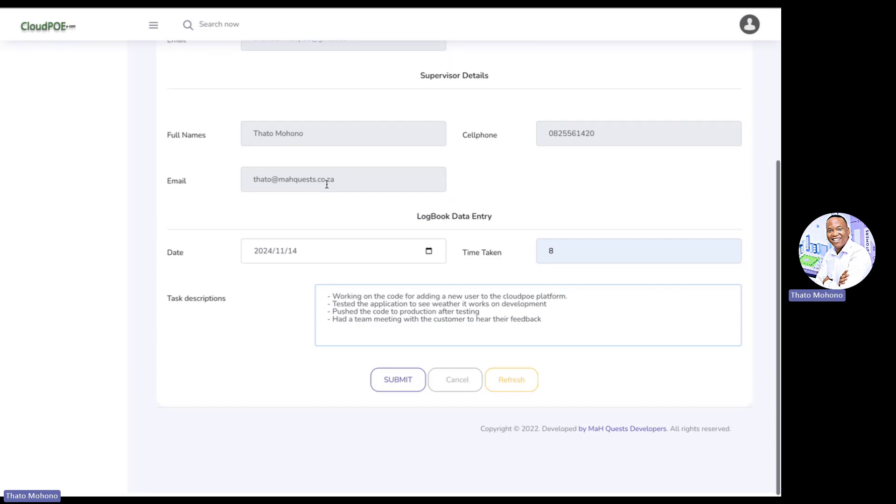
Submit the 2024/11/14 logbook entry
left_click(388, 389)
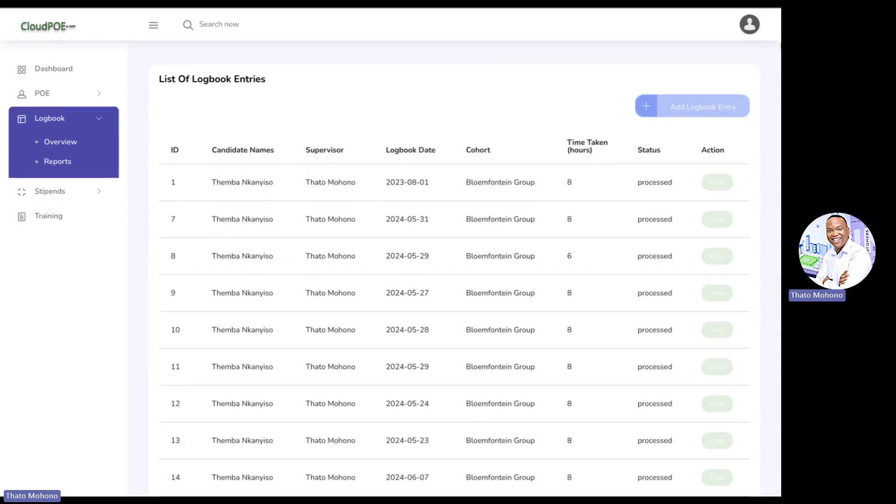
left_click(749, 24)
Log out of the candidate account and sign in as the MaH Quests Enterprises supervisor via saved login
left_click(721, 116)
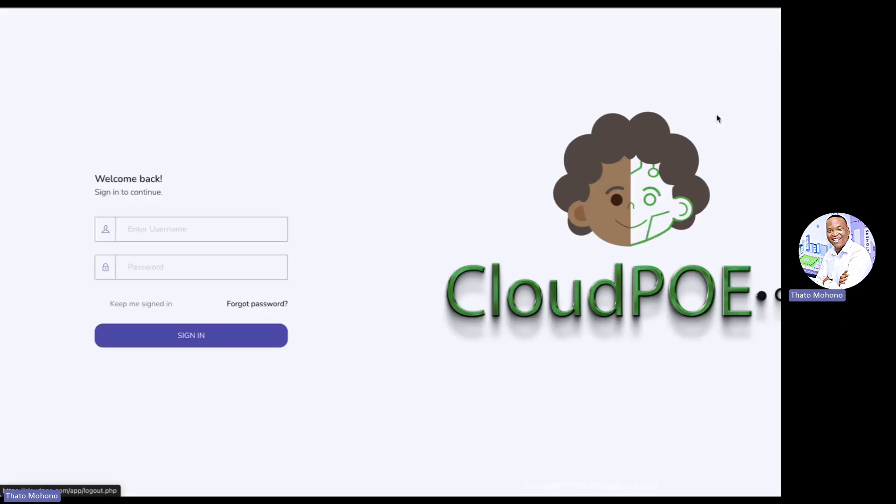
left_click(153, 223)
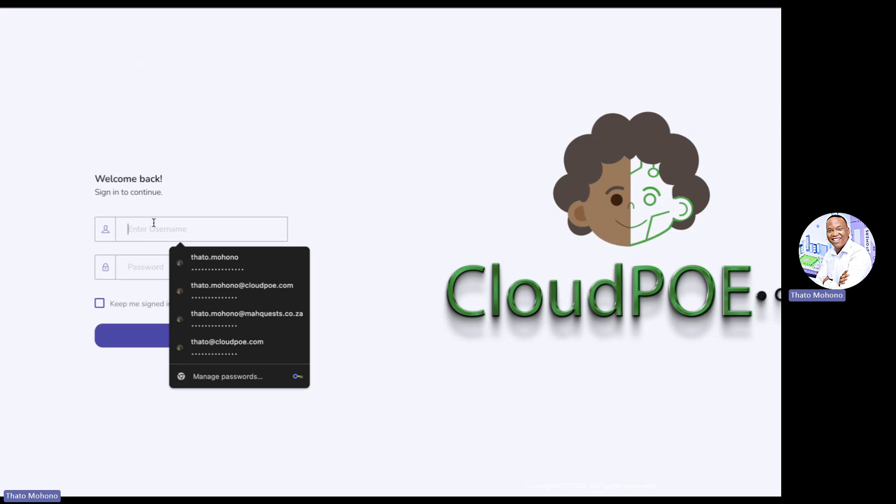
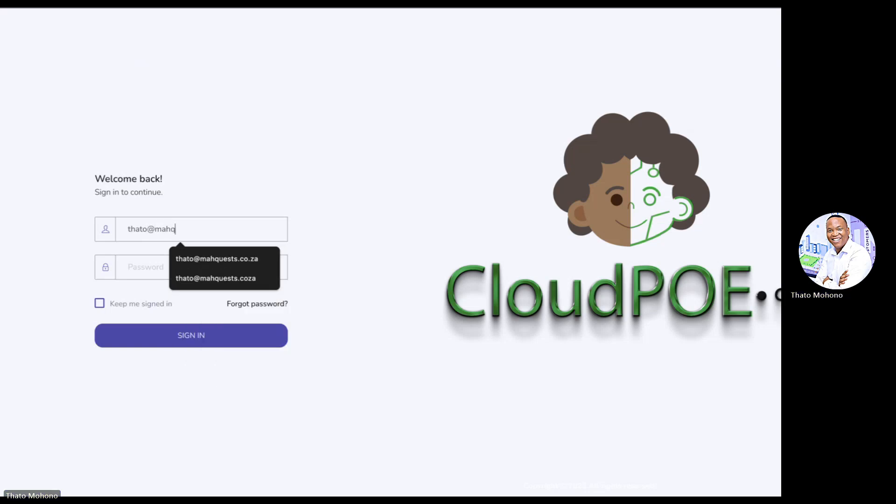
key("Down")
key("Tab")
key("shift+Tab")
key("ctrl+c")
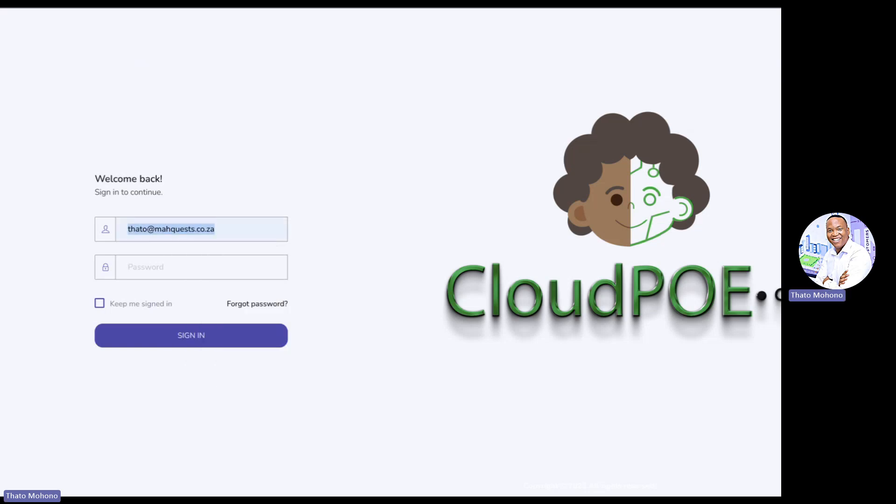
key("Tab")
key("ctrl+v")
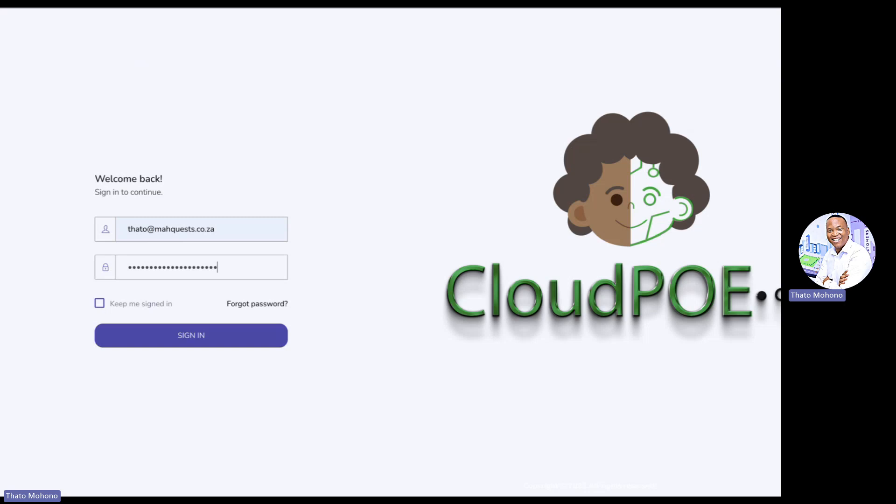
key("Return")
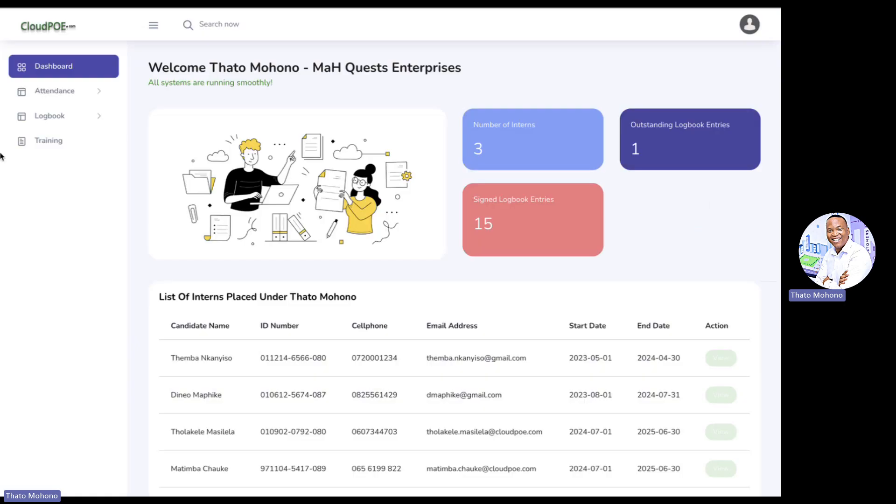
Open the supervisor's Logbook Overview list of entries from the sidebar
scroll(234, 340, "down", 3)
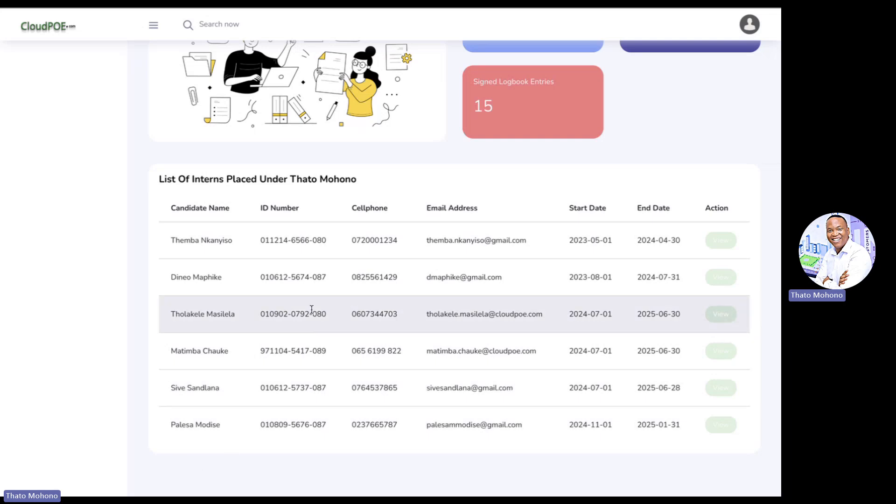
scroll(230, 223, "up", 3)
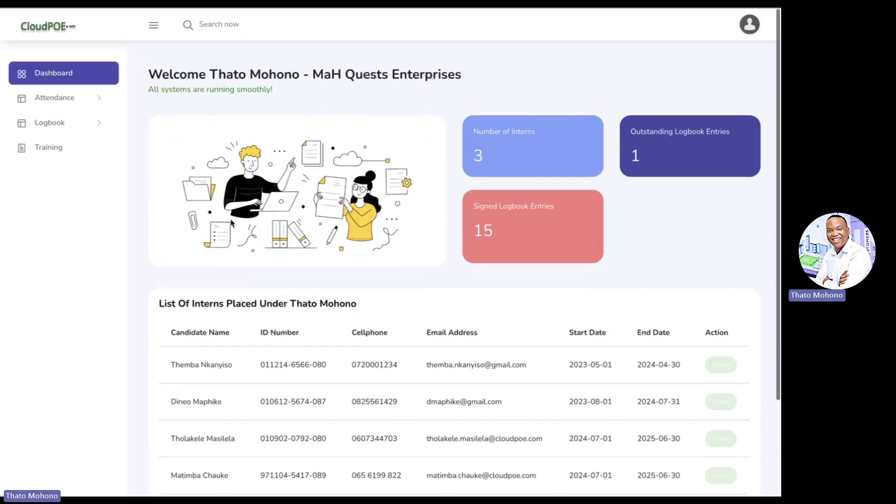
left_click(65, 117)
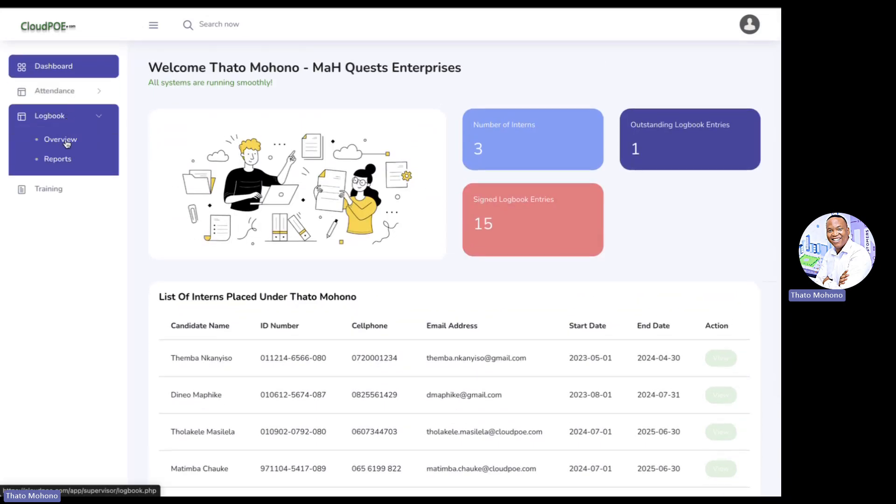
left_click(66, 141)
scroll(270, 219, "down", 4)
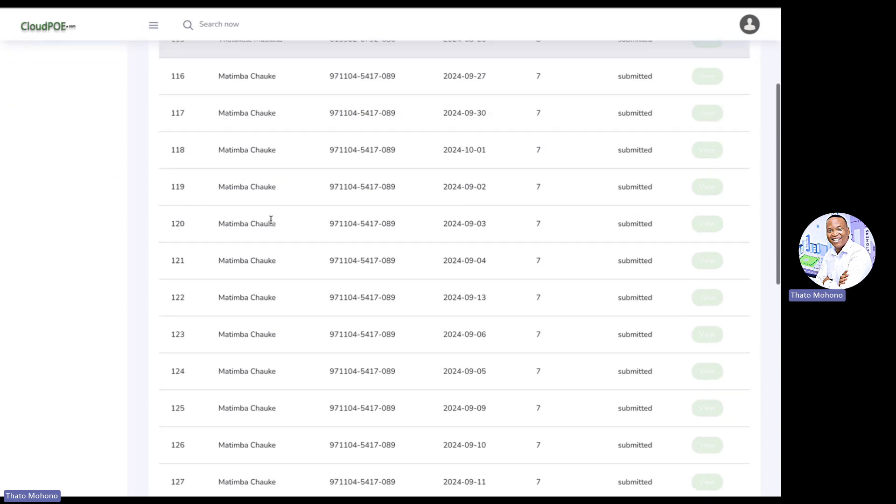
scroll(270, 220, "down", 3)
Search the list for the candidate's first name to find the 2024-11-14 entry, row 138
key("ctrl+f")
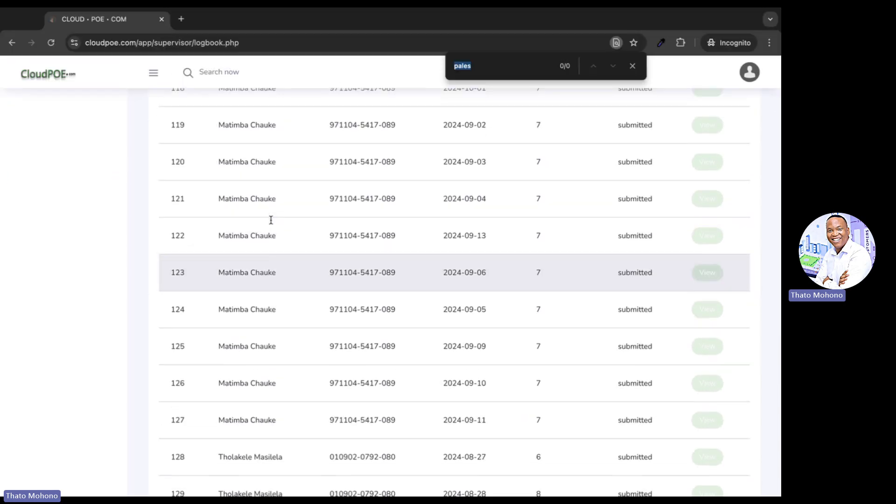
type("pales")
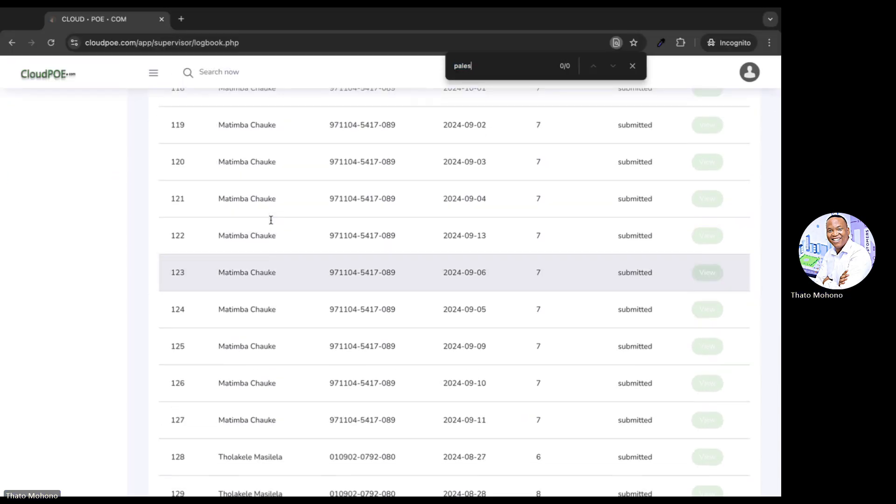
type("a")
scroll(270, 219, "down", 3)
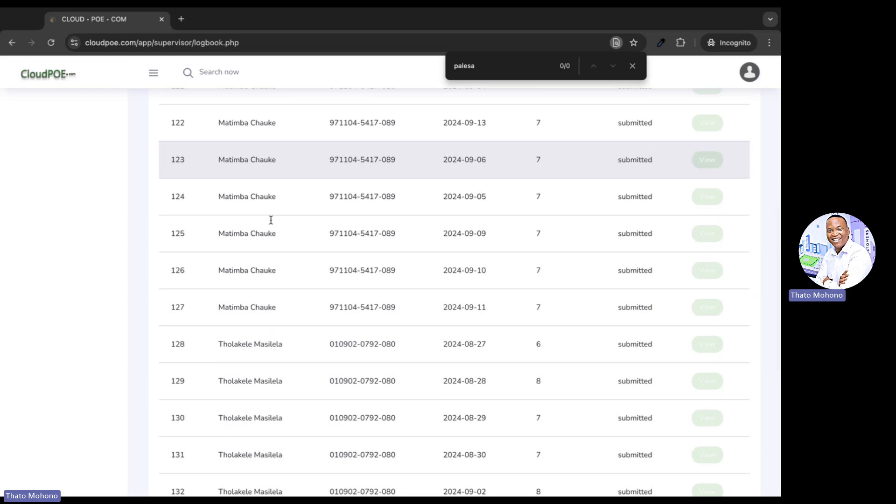
key("ctrl+a")
type("themba")
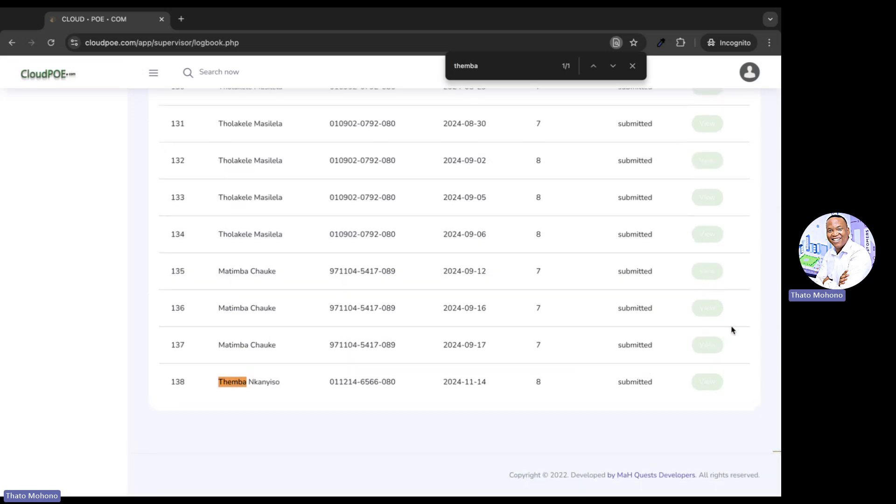
Open the submitted 2024-11-14 logbook entry for review
left_click(707, 381)
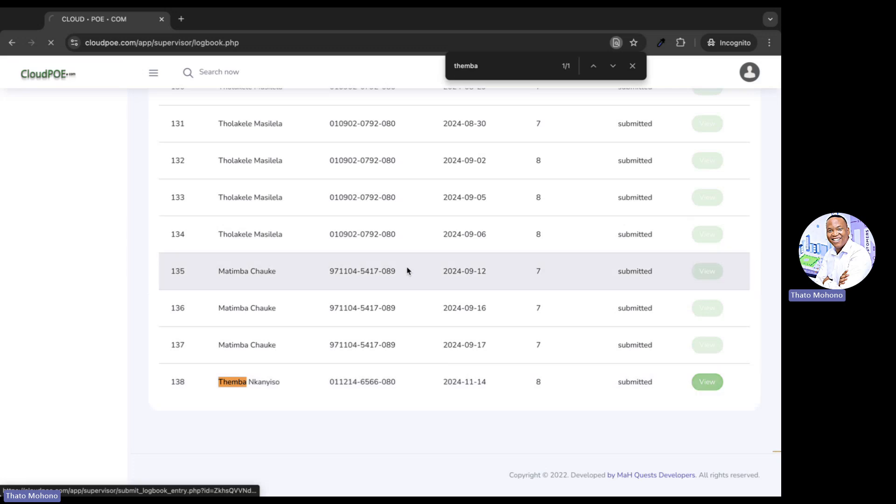
scroll(360, 244, "down", 2)
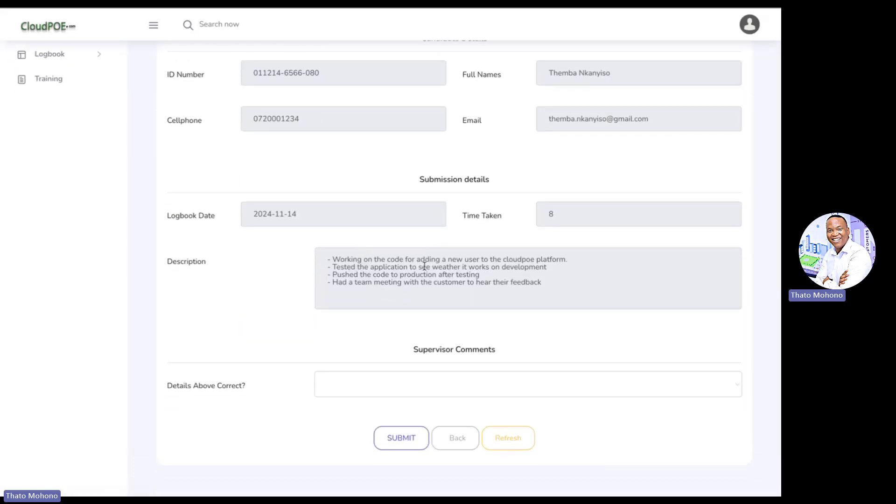
scroll(404, 237, "down", 2)
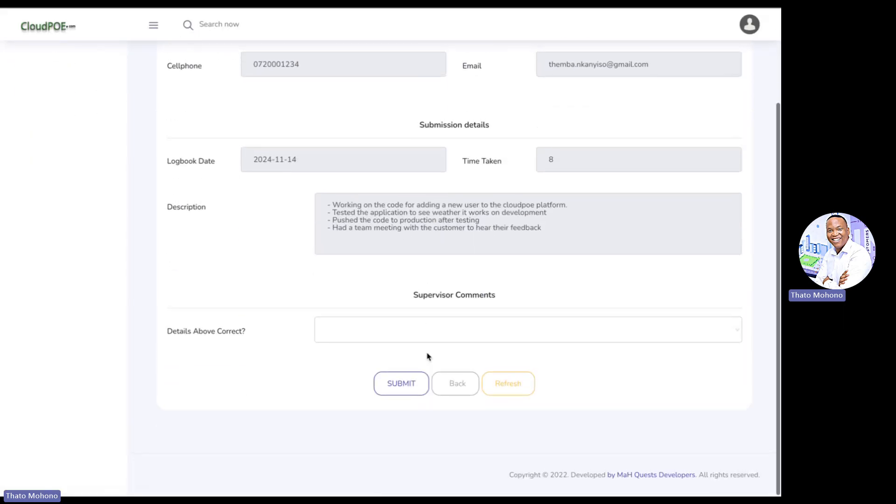
scroll(420, 337, "up", 2)
scroll(420, 334, "down", 2)
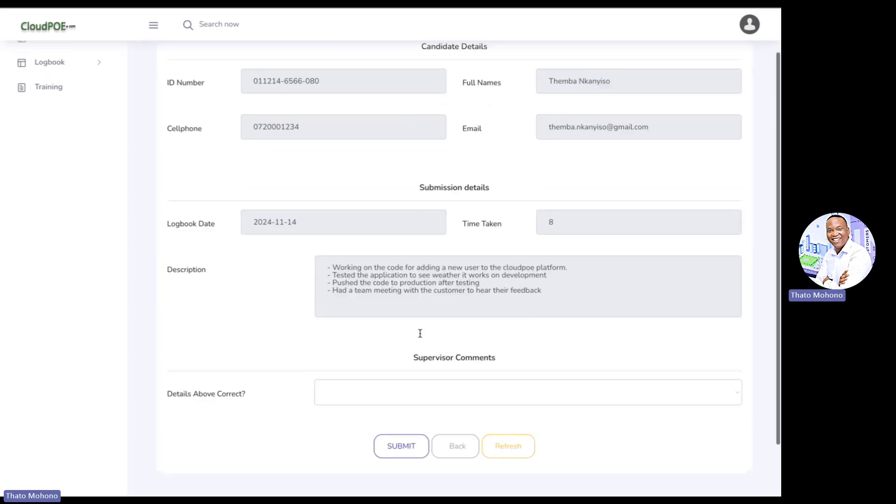
Set Details Above Correct?, Task Complited and Within Deadline to Yes
left_click(411, 347)
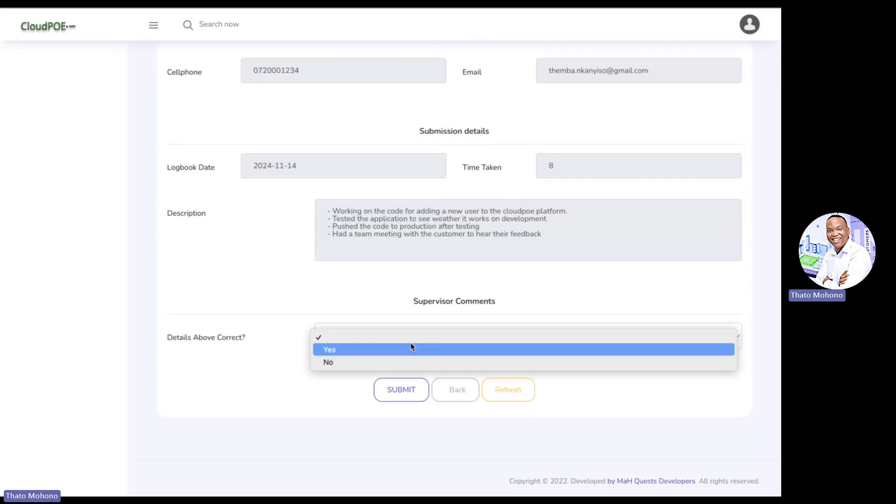
left_click(411, 349)
scroll(410, 346, "down", 5)
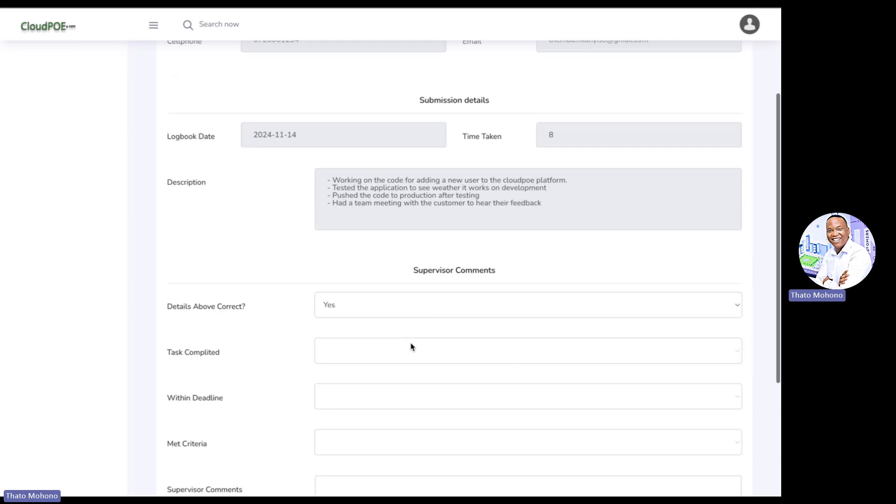
left_click(405, 183)
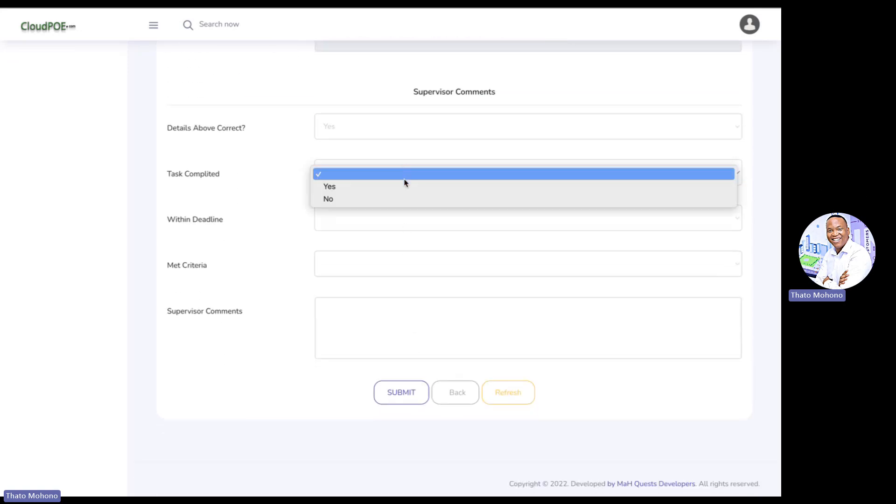
left_click(403, 186)
left_click(387, 225)
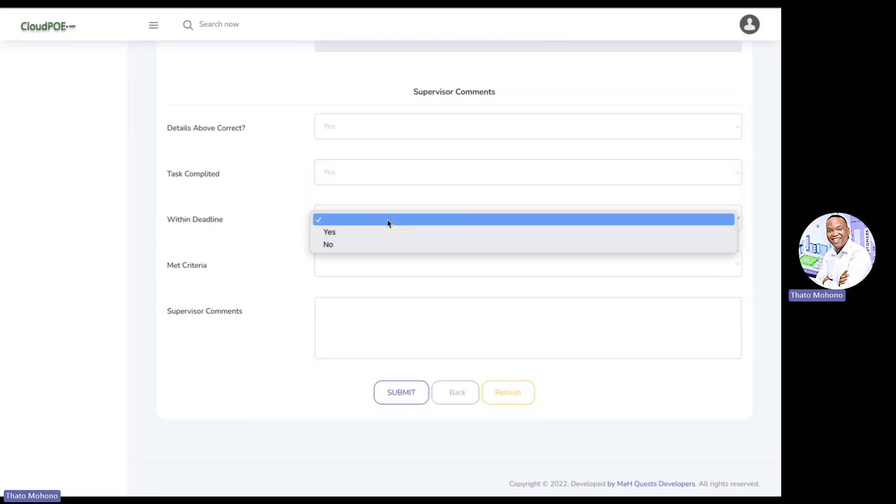
left_click(389, 232)
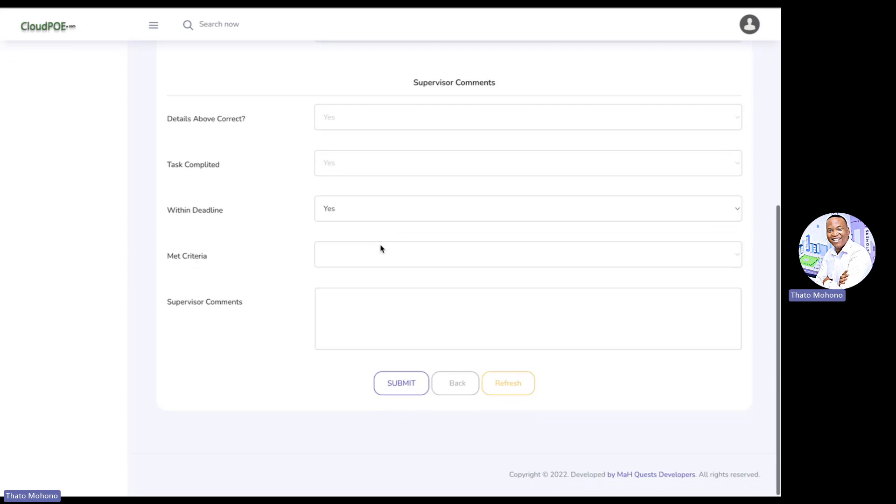
left_click(379, 257)
Set Met Criteria to Yes, add a comment praising the candidate's task performance, and submit
left_click(378, 270)
left_click(360, 314)
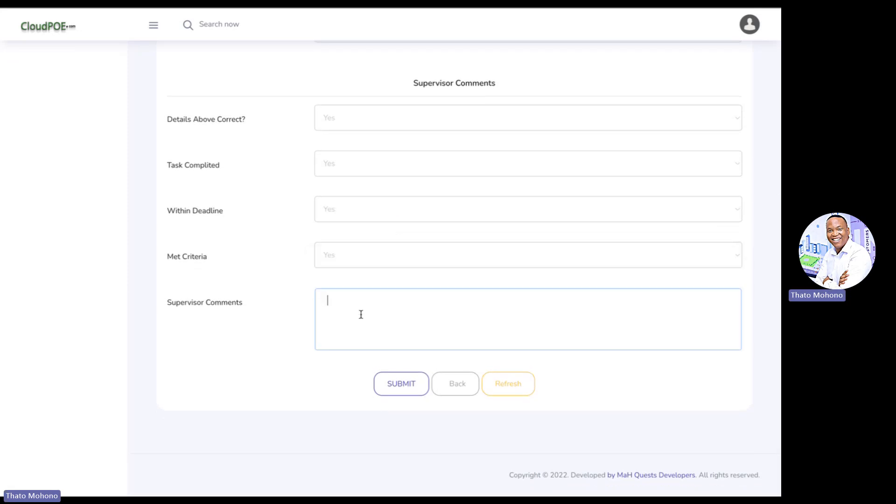
type("I'm happy")
type(" with Teh")
type("hwat")
key("BackSpace")
key("BackSpace")
key("BackSpace")
type("wato")
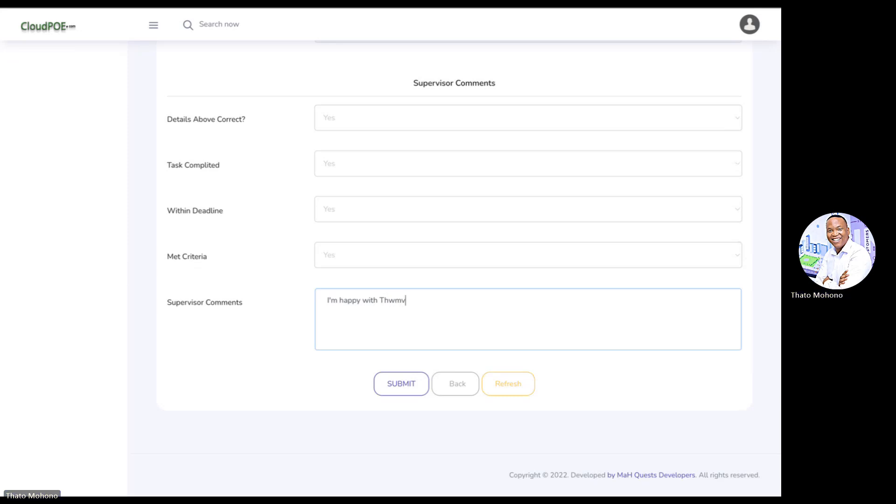
key("BackSpace")
key("BackSpace")
key("BackSpace")
key("BackSpace")
type("emba's perfecomance of the tasks,.")
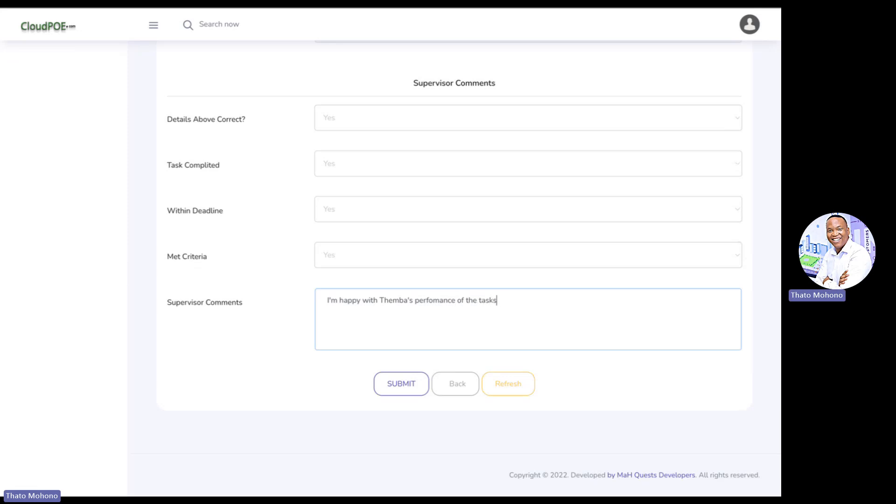
left_click(413, 384)
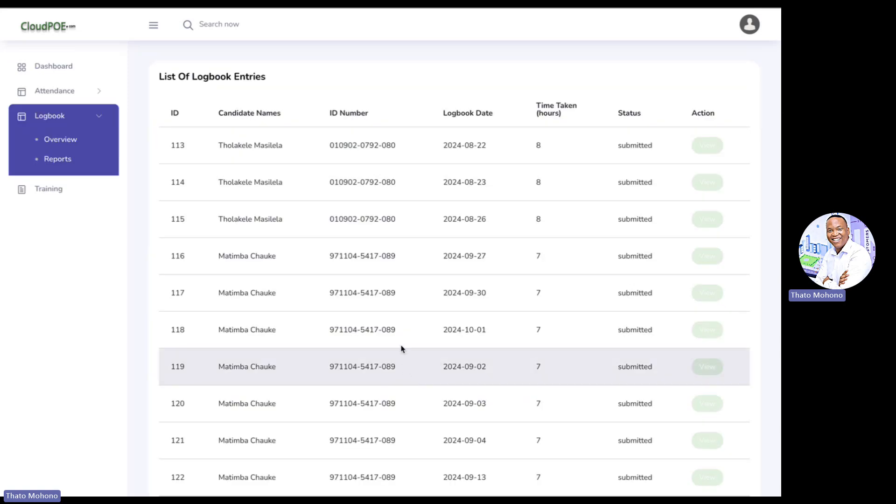
Log out of the supervisor account and sign in with the candidate's saved username and password
left_click(749, 29)
left_click(704, 114)
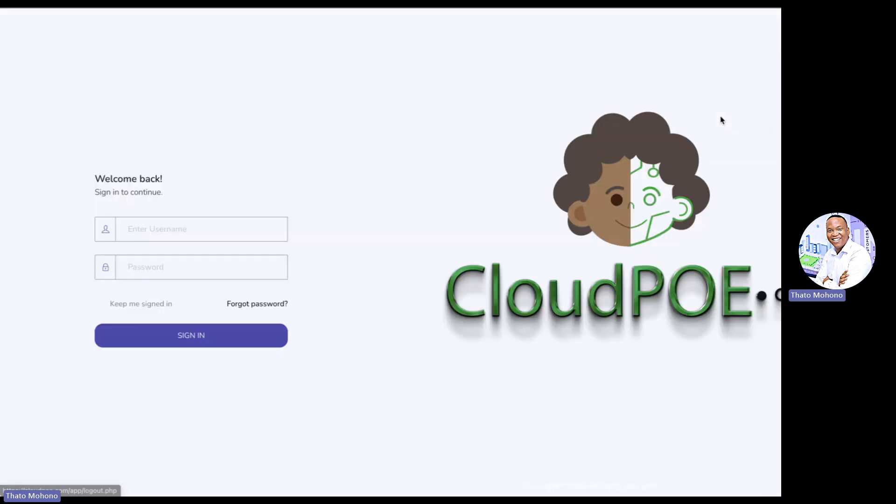
left_click(206, 226)
type("the")
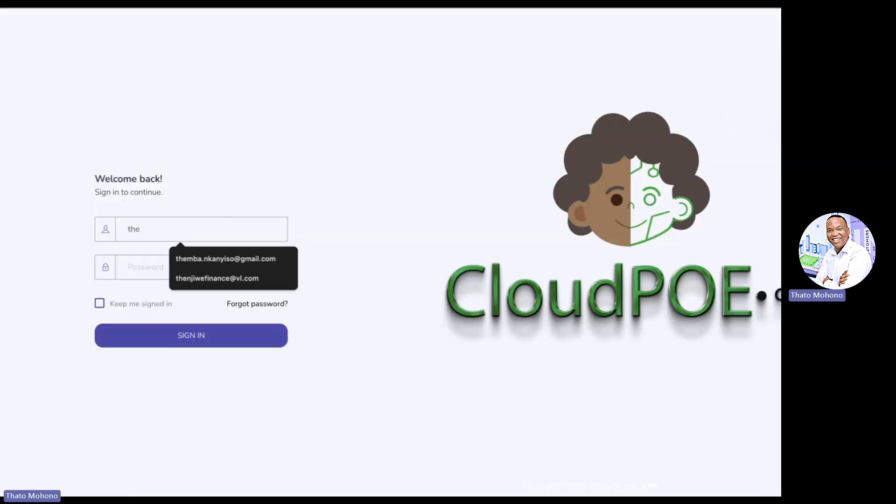
key("Down")
key("Tab")
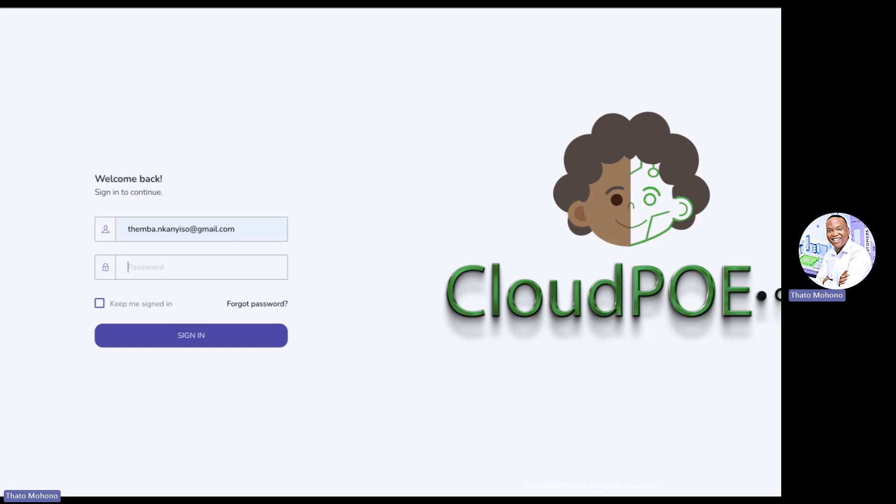
key("ctrl+v")
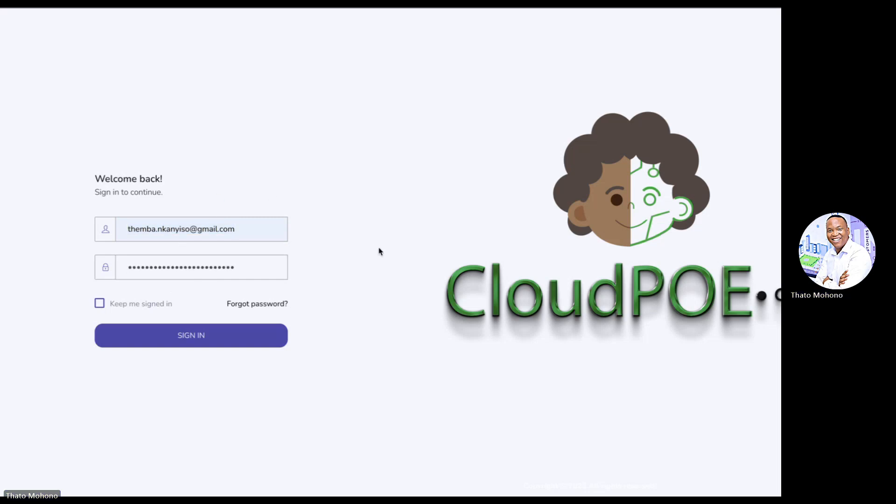
key("Return")
As the candidate, view the processed 2024-11-14 entry 138 from Logbook Overview
scroll(213, 175, "down", 10)
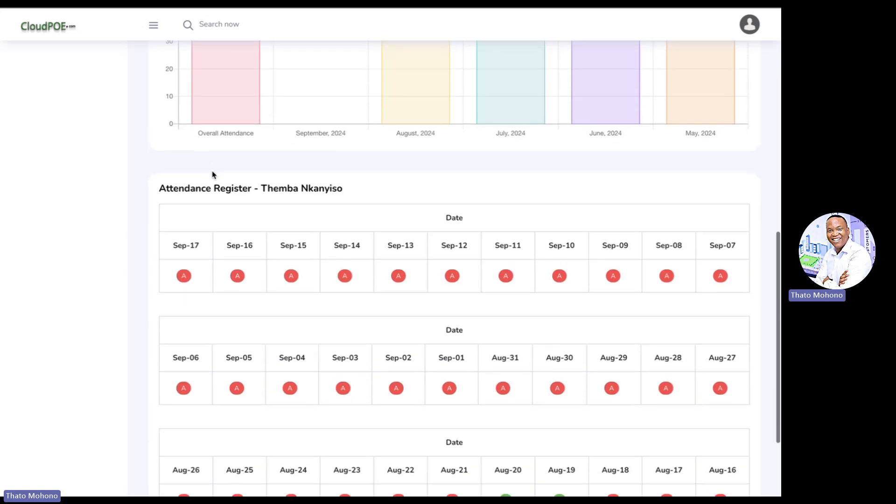
scroll(214, 174, "up", 10)
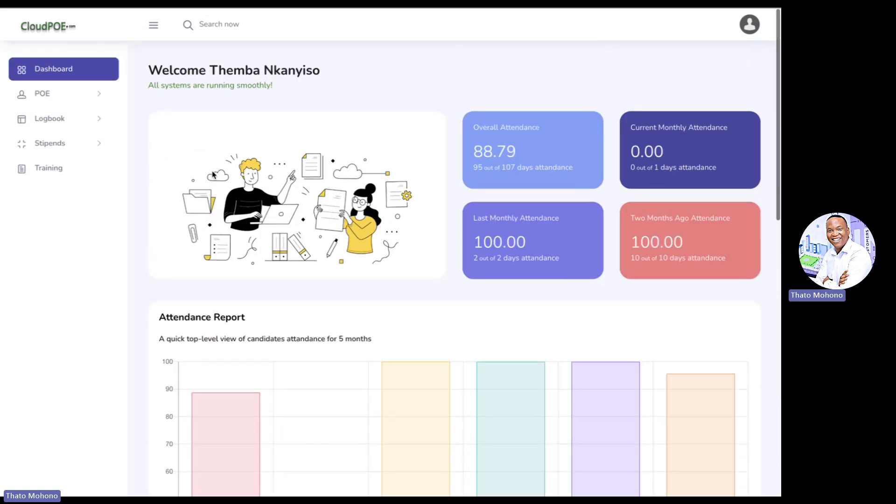
left_click(67, 140)
left_click(51, 115)
left_click(51, 139)
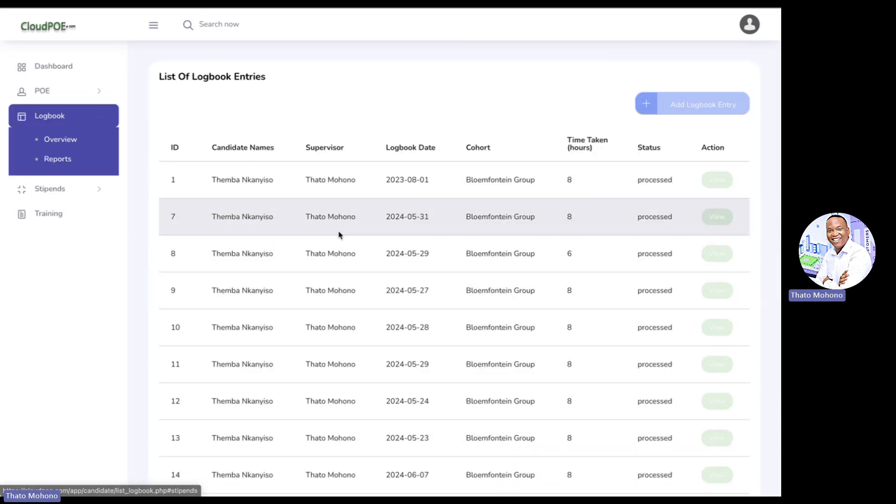
scroll(331, 247, "down", 5)
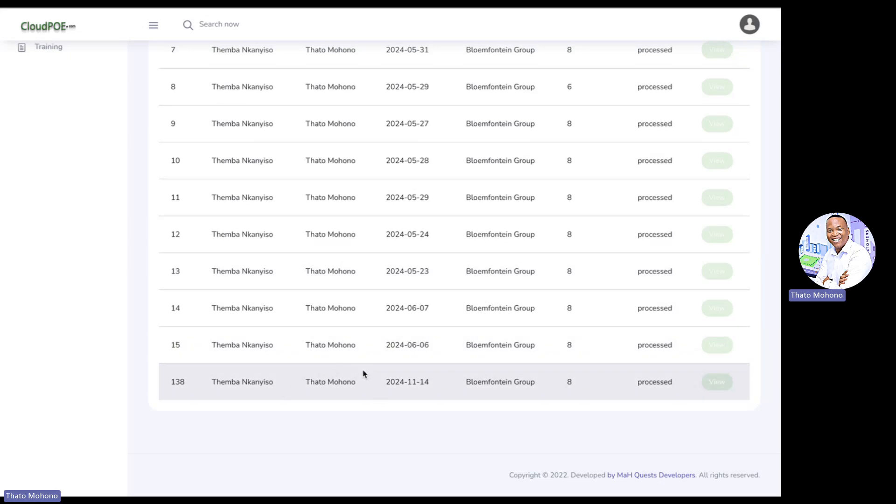
left_click(719, 382)
scroll(471, 305, "down", 1)
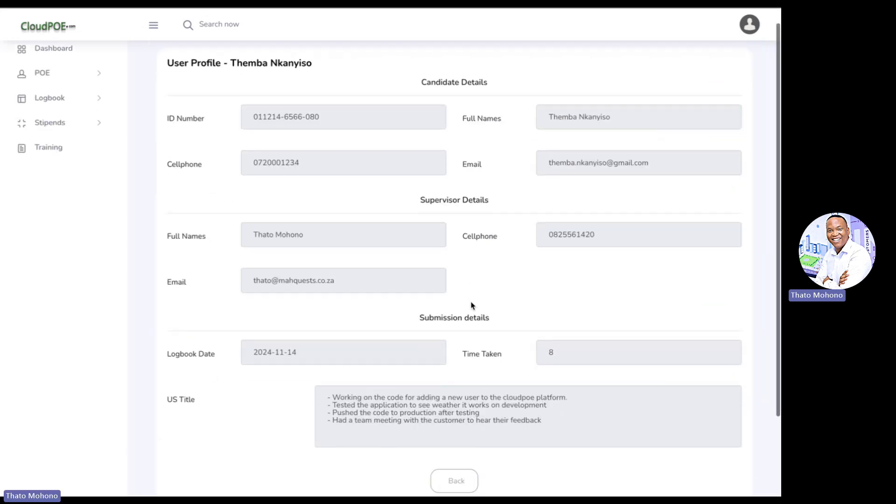
scroll(471, 306, "down", 2)
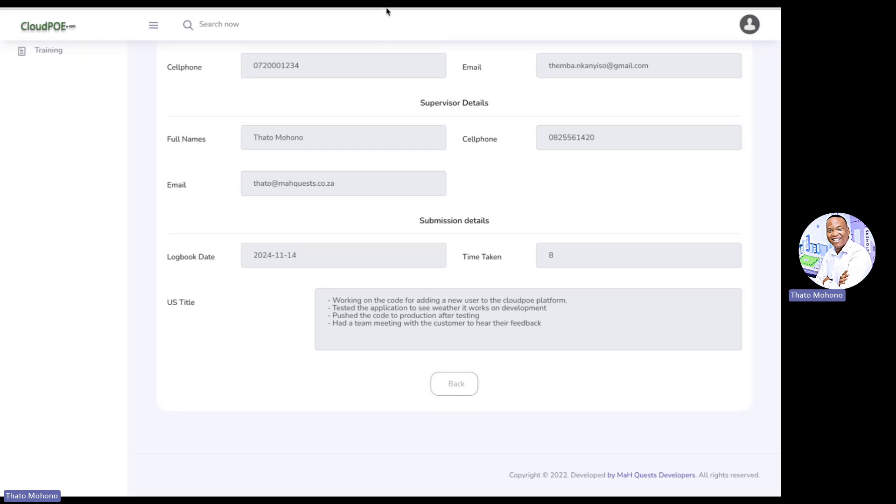
mouse_move(387, 10)
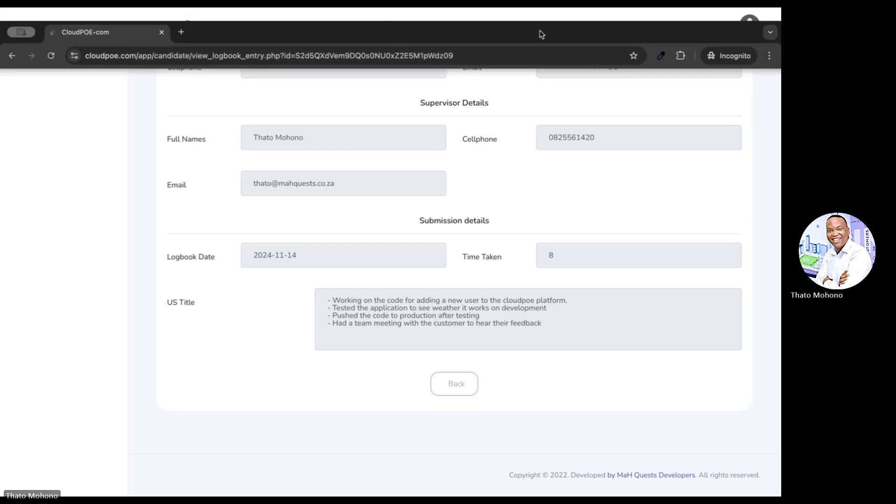